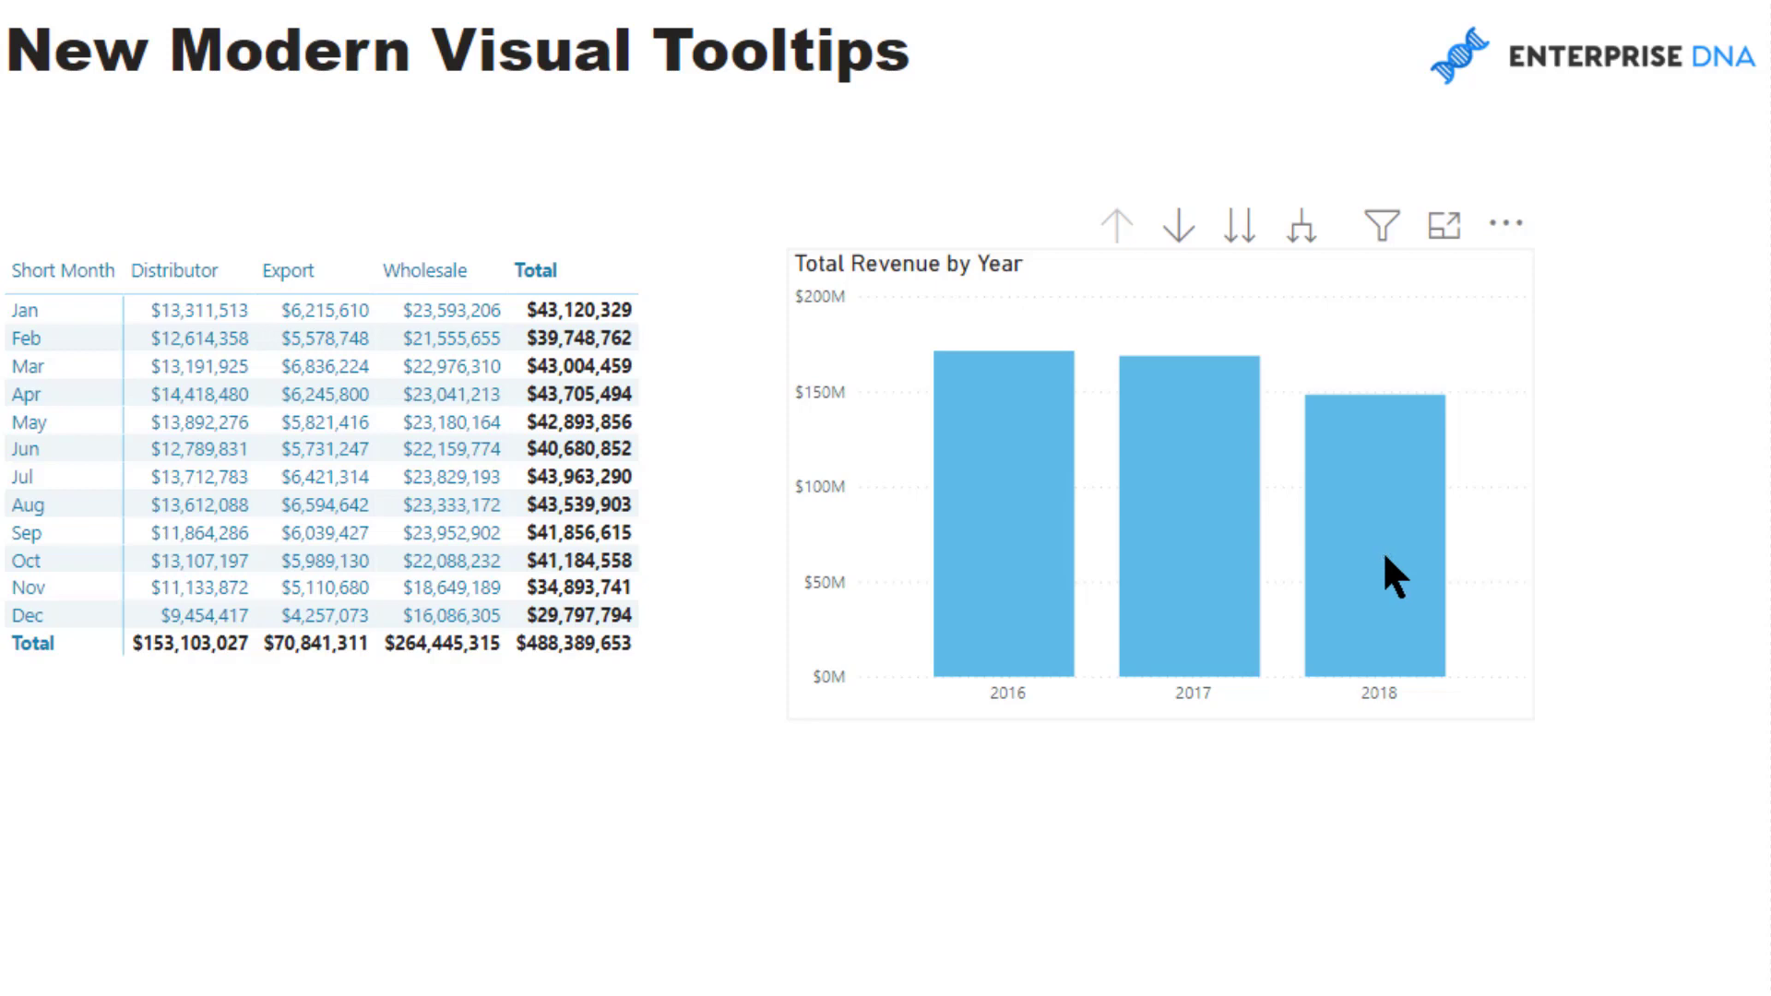
# Step: Look at the Top 5 Cust Detail page, then go back to the Overview page
pyautogui.moveTo(1385, 555)
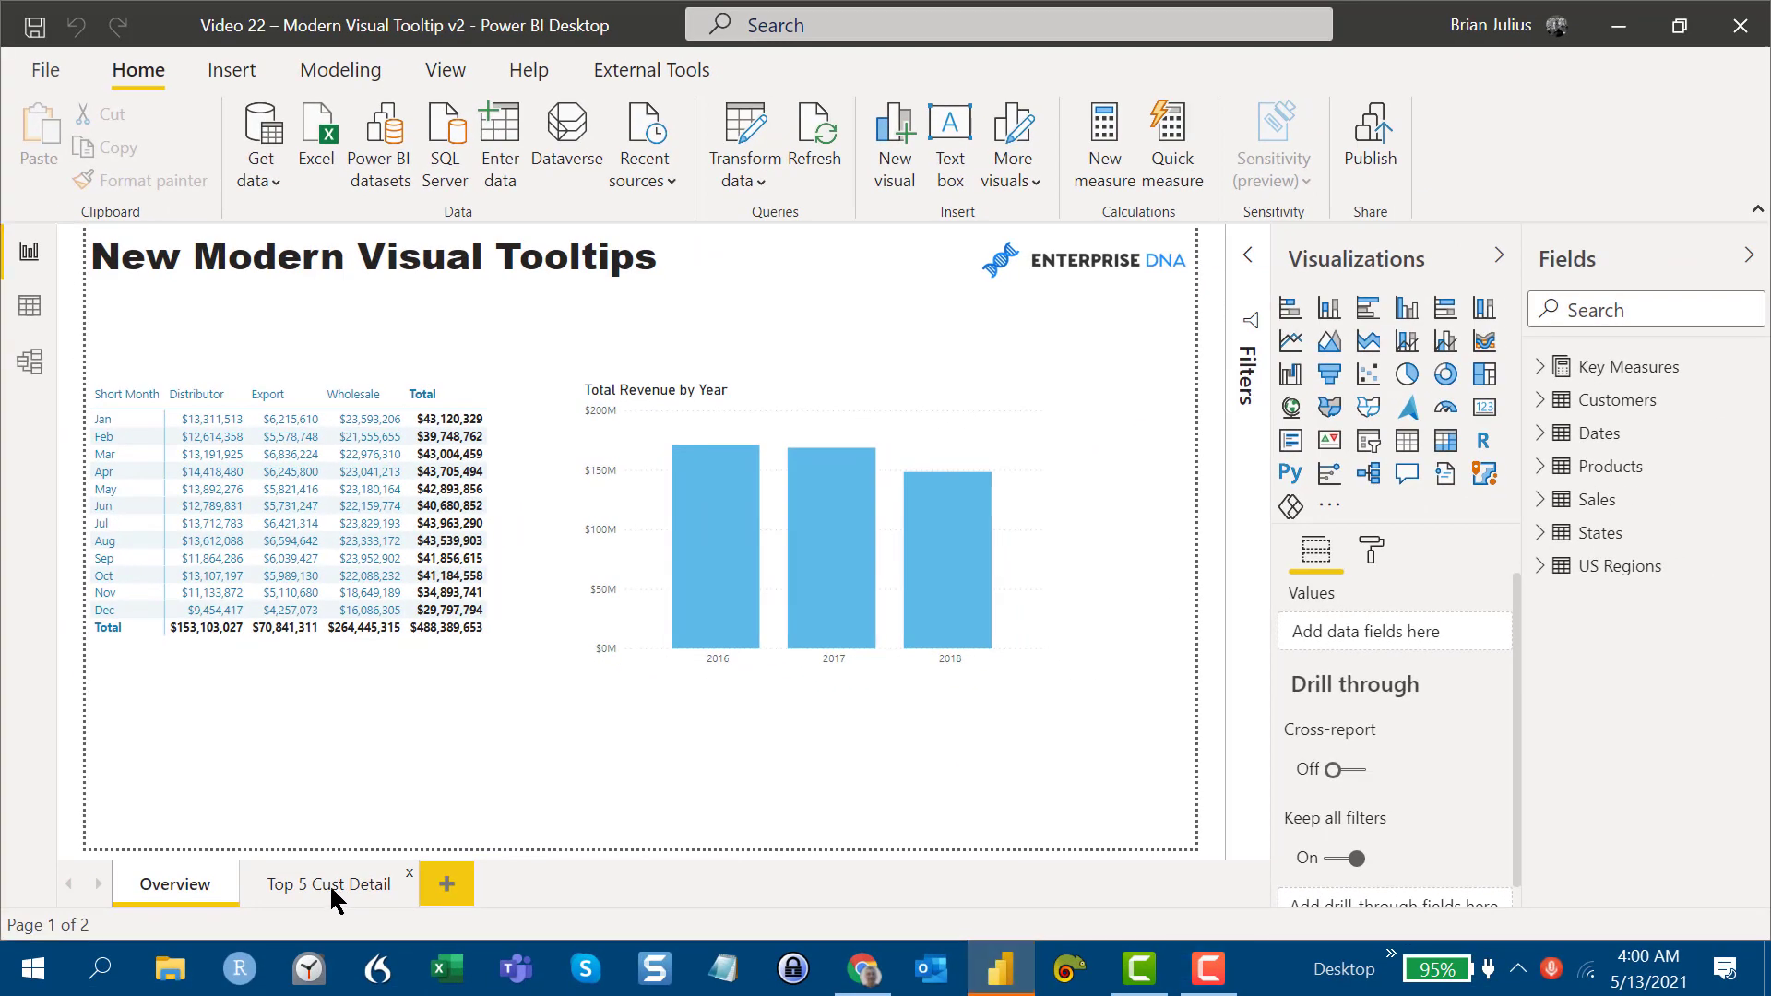
pyautogui.click(329, 883)
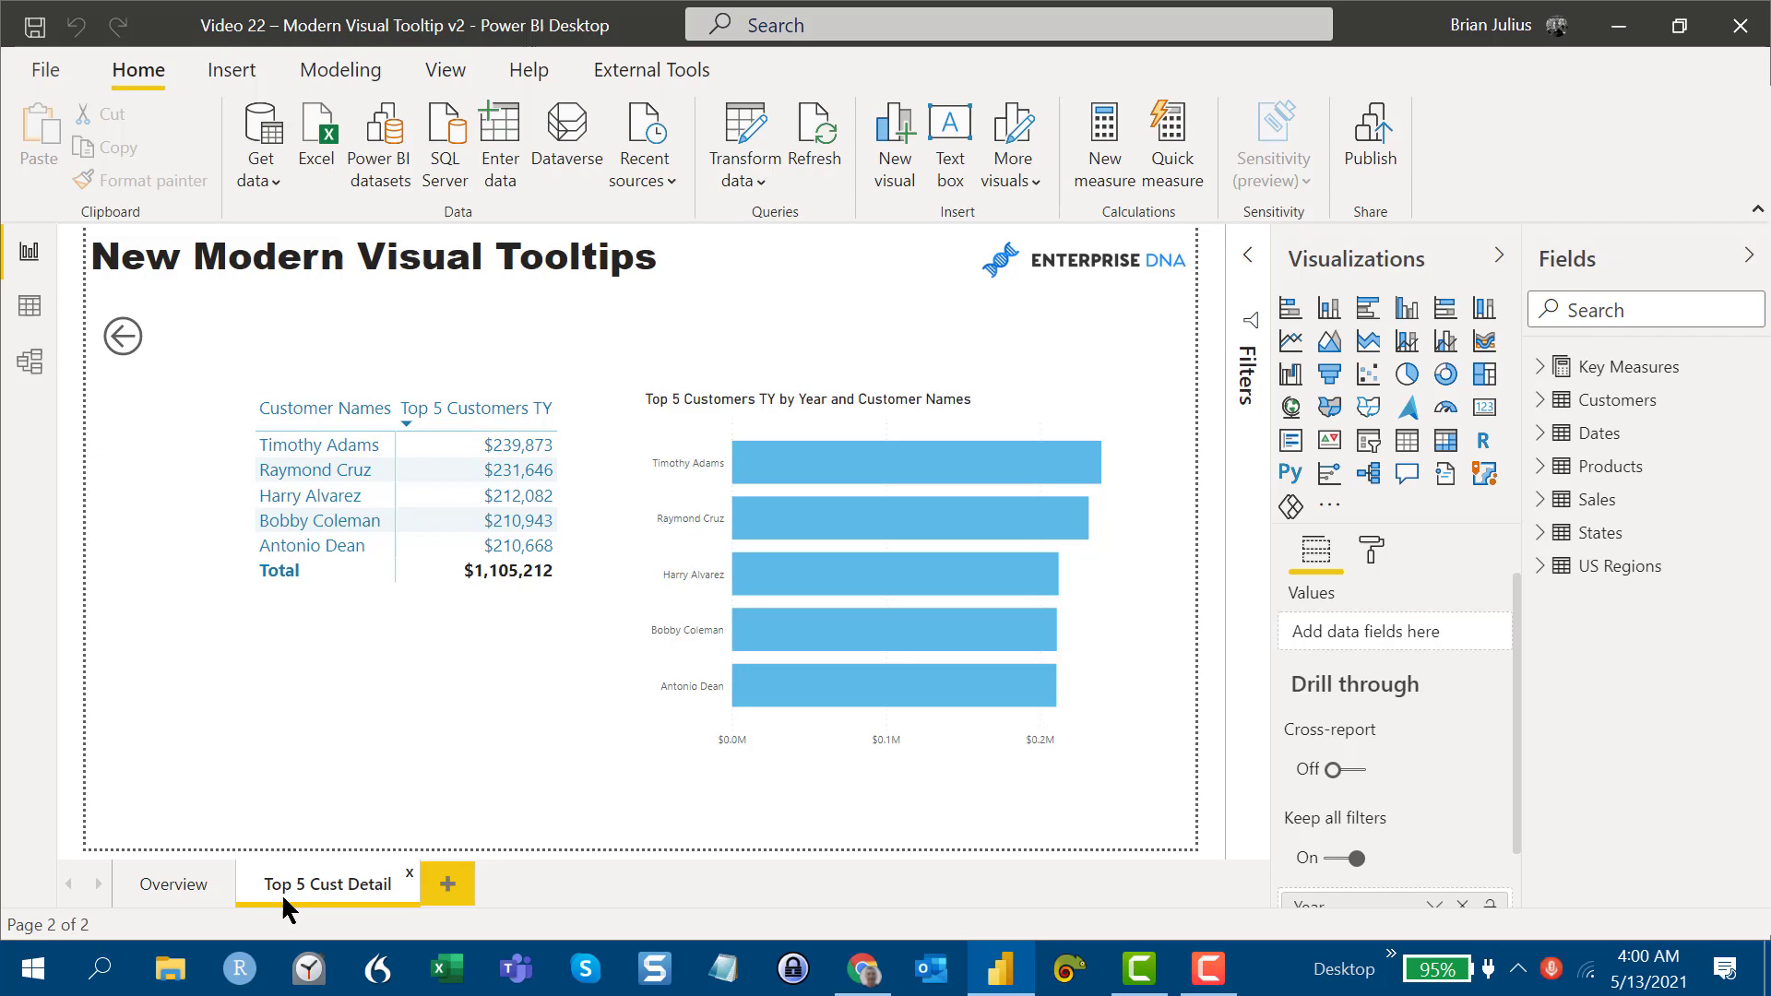
pyautogui.click(160, 875)
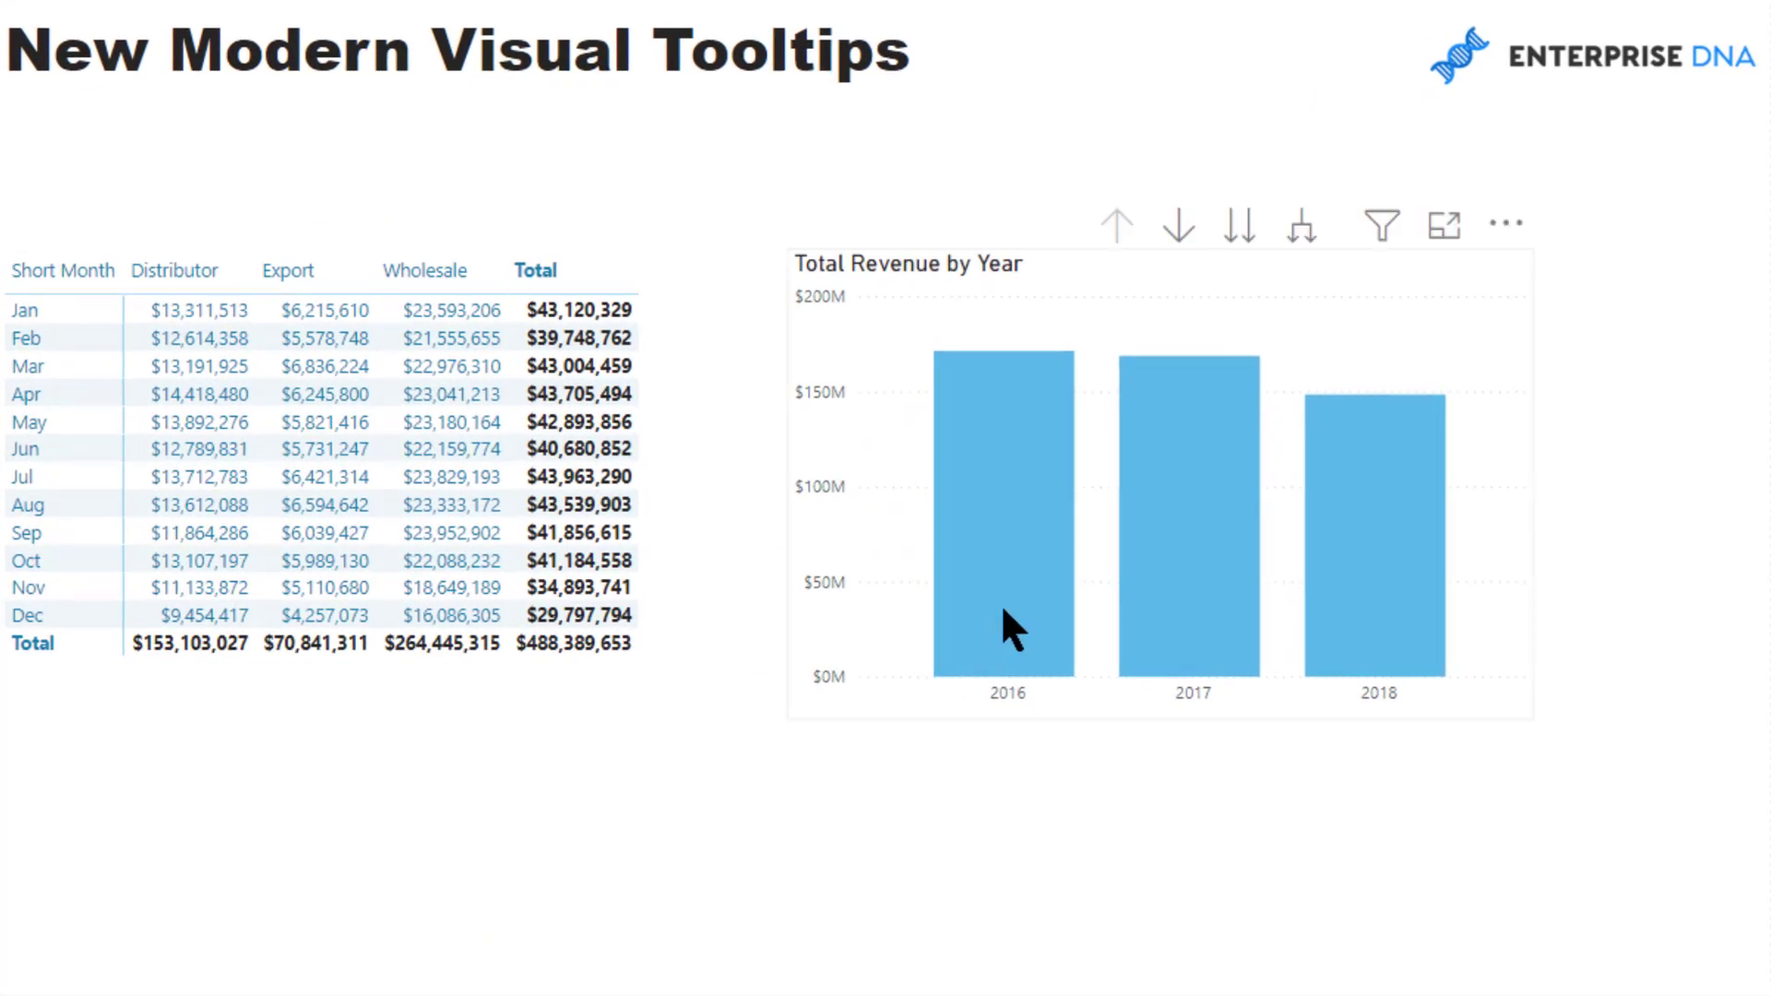
pyautogui.moveTo(1016, 587)
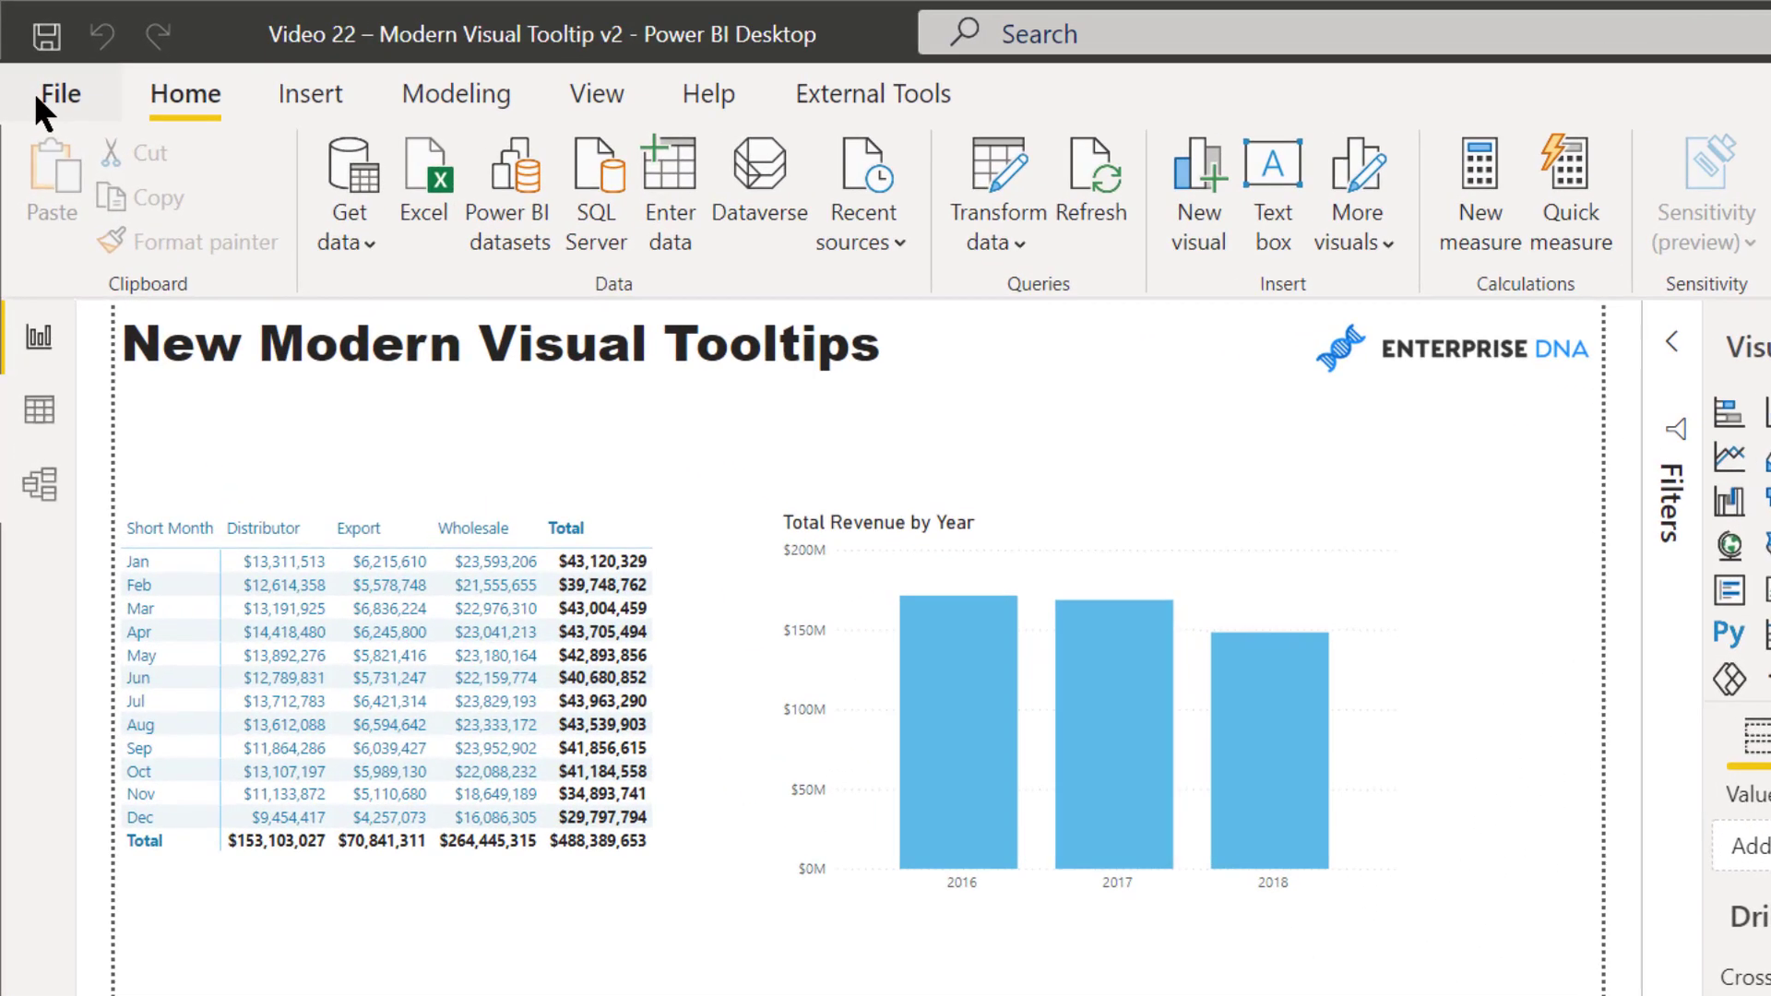
# Step: Go to File > Options and settings > Options and browse the Preview features list
pyautogui.click(34, 93)
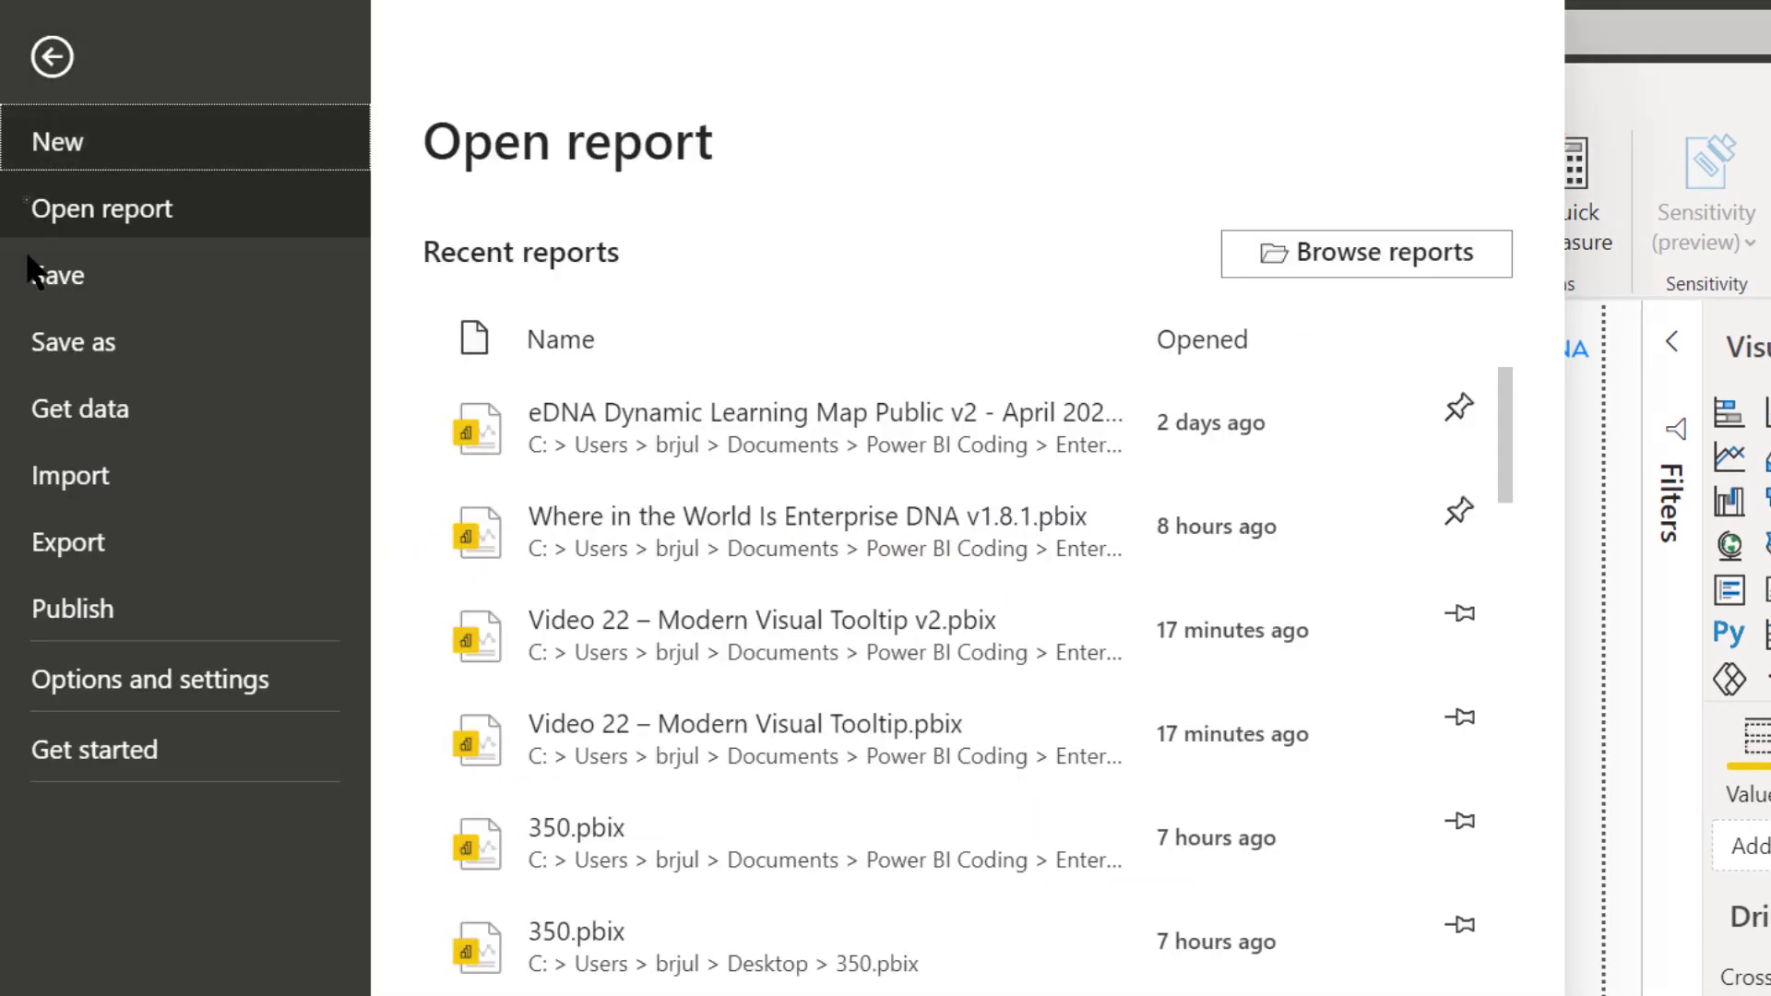
pyautogui.click(44, 688)
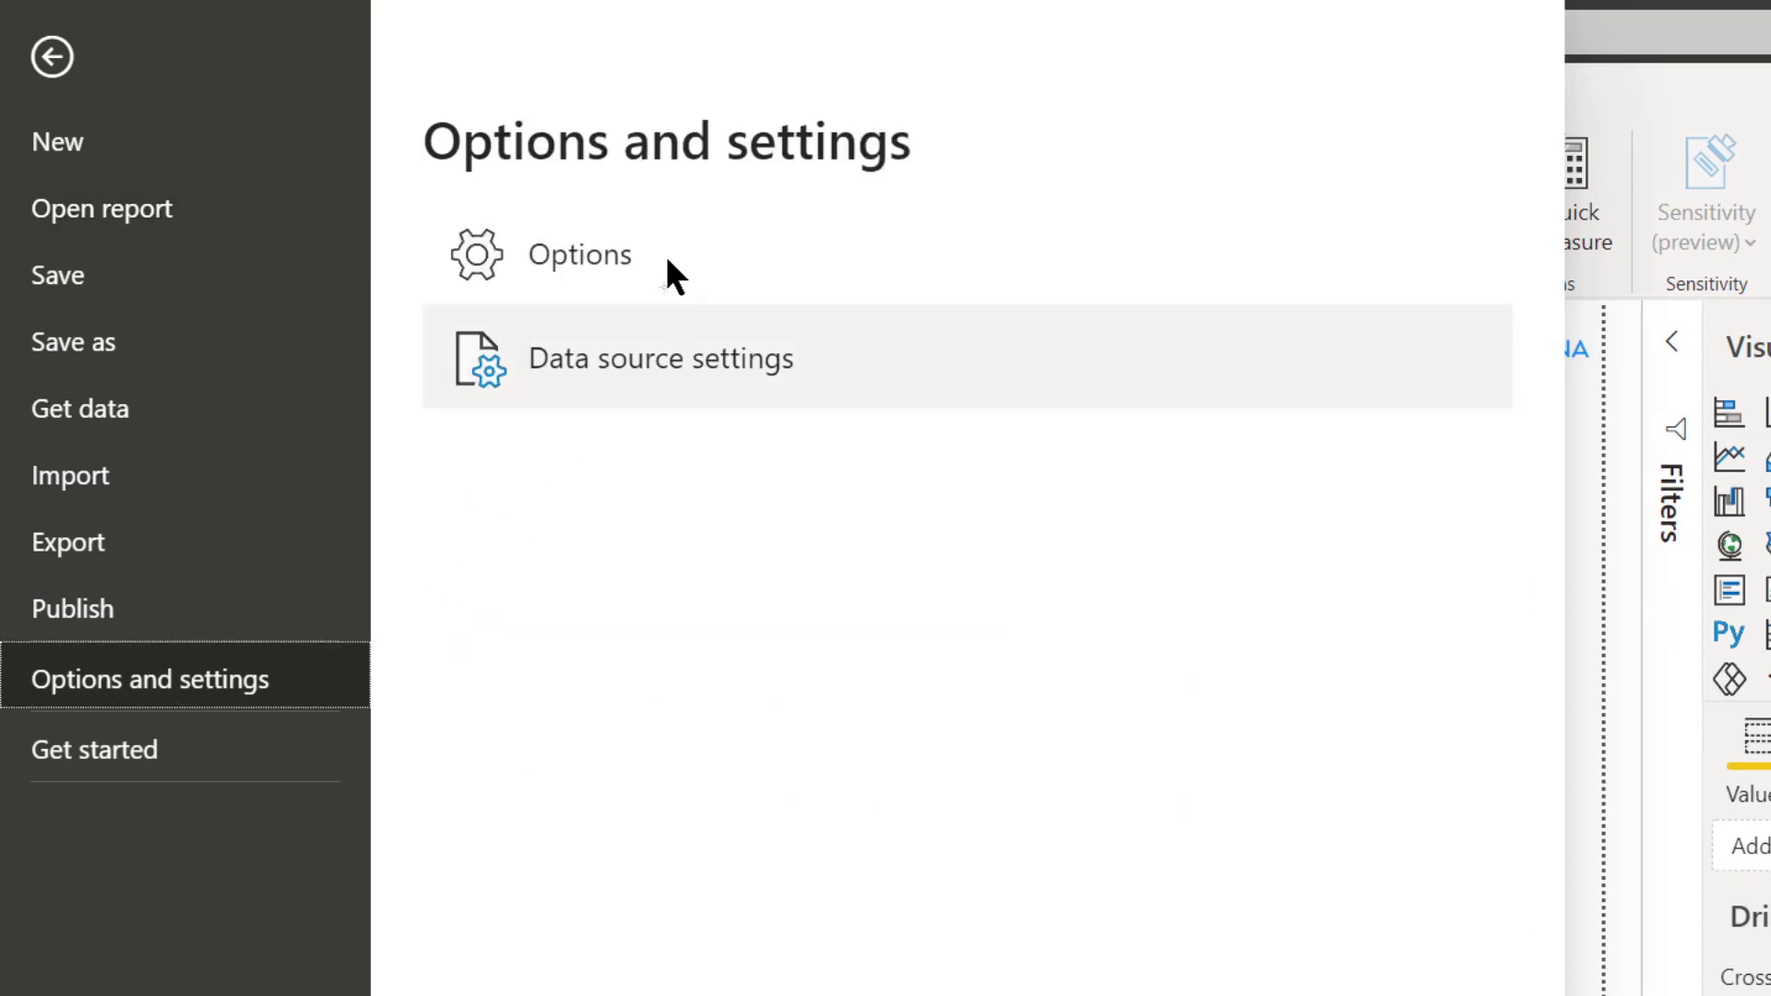
pyautogui.click(620, 237)
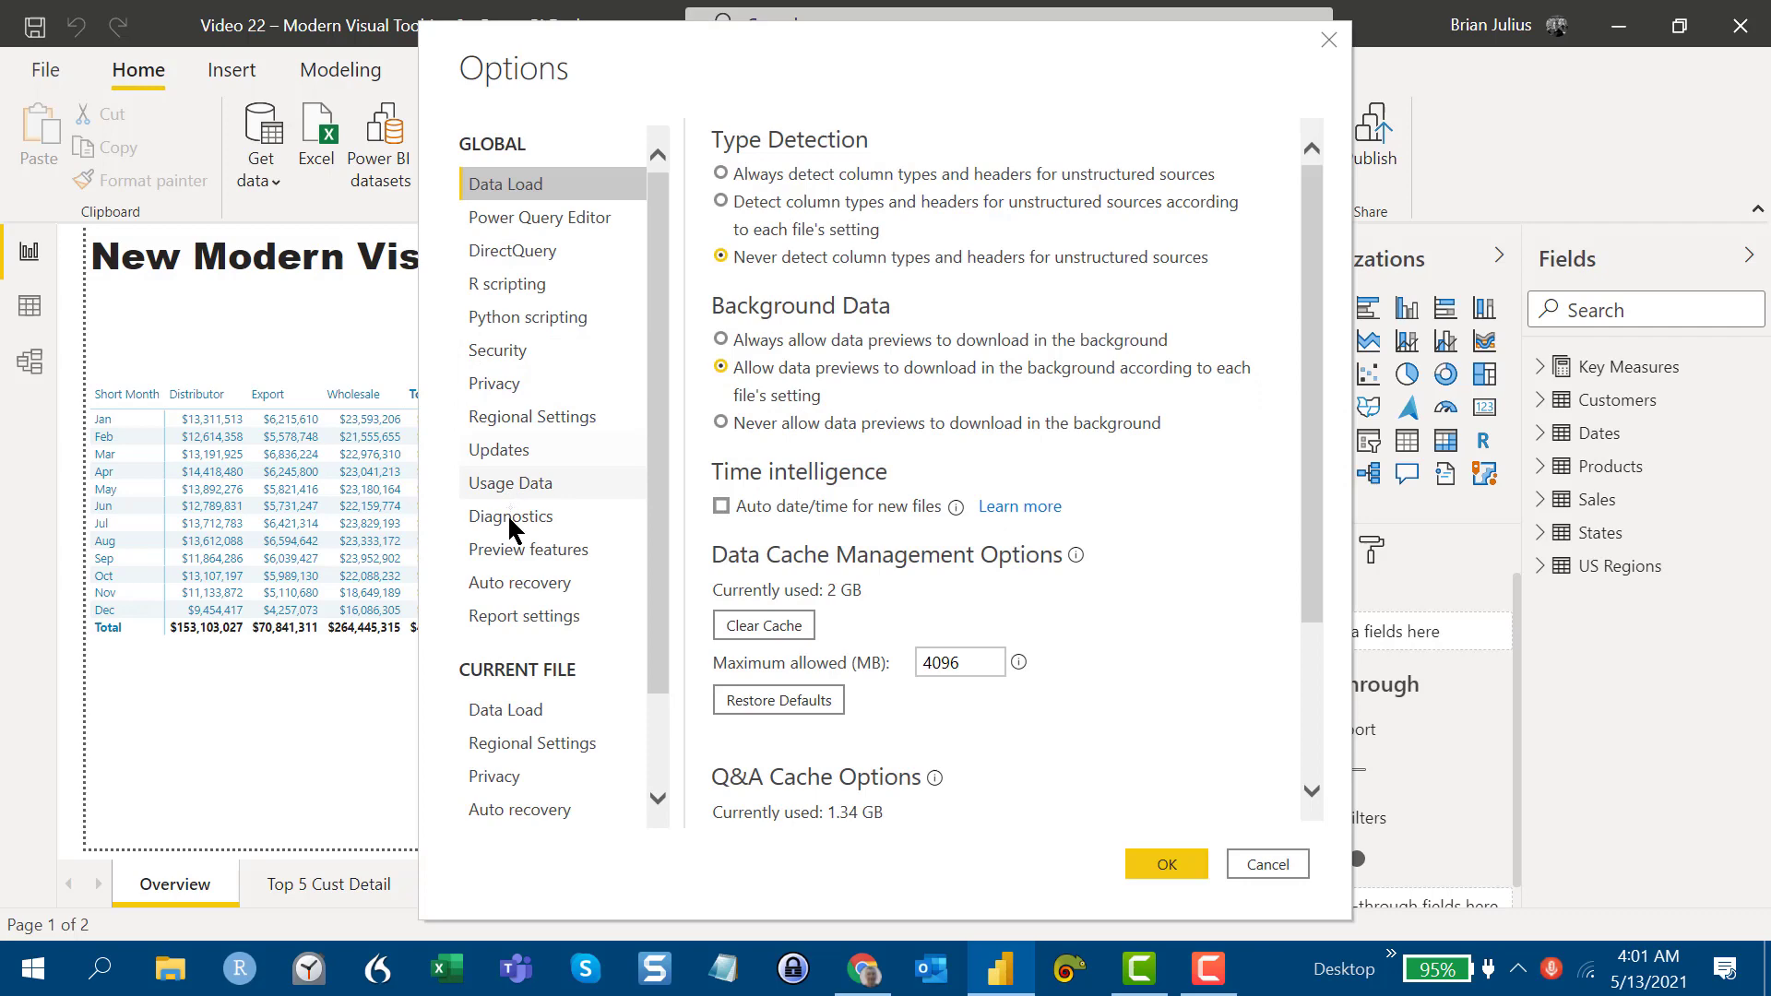
pyautogui.click(514, 555)
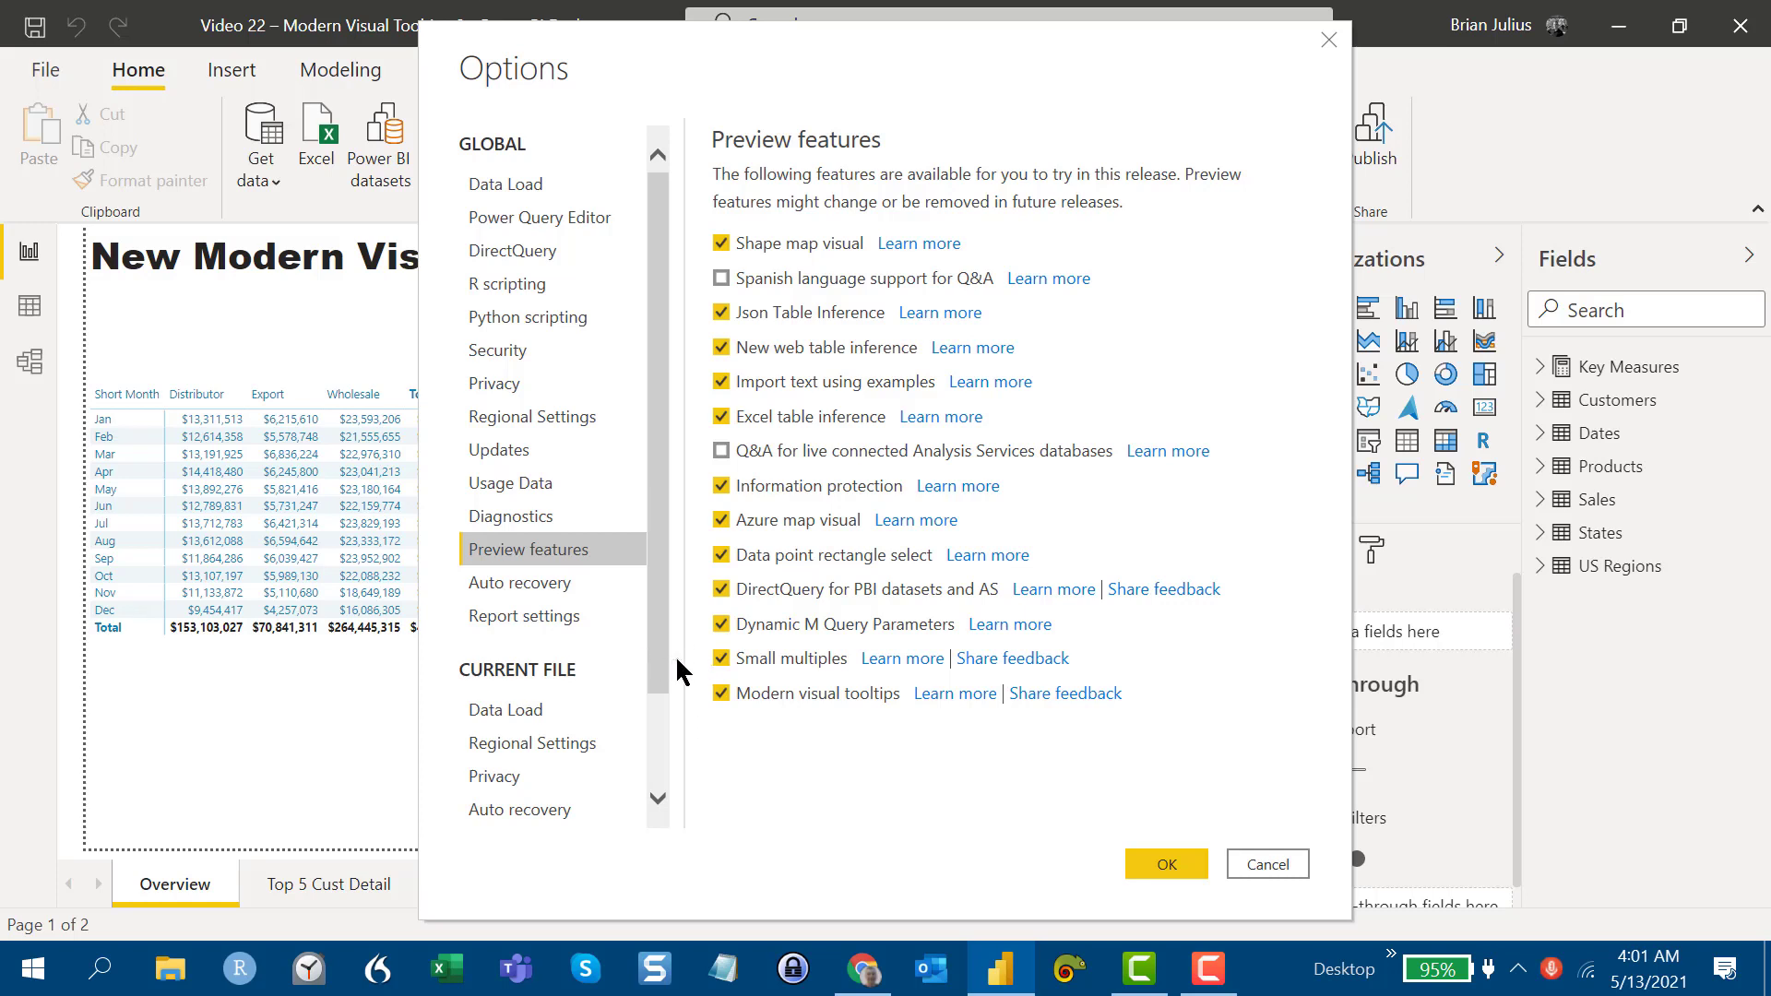
pyautogui.moveTo(654, 657); pyautogui.dragTo(649, 785)
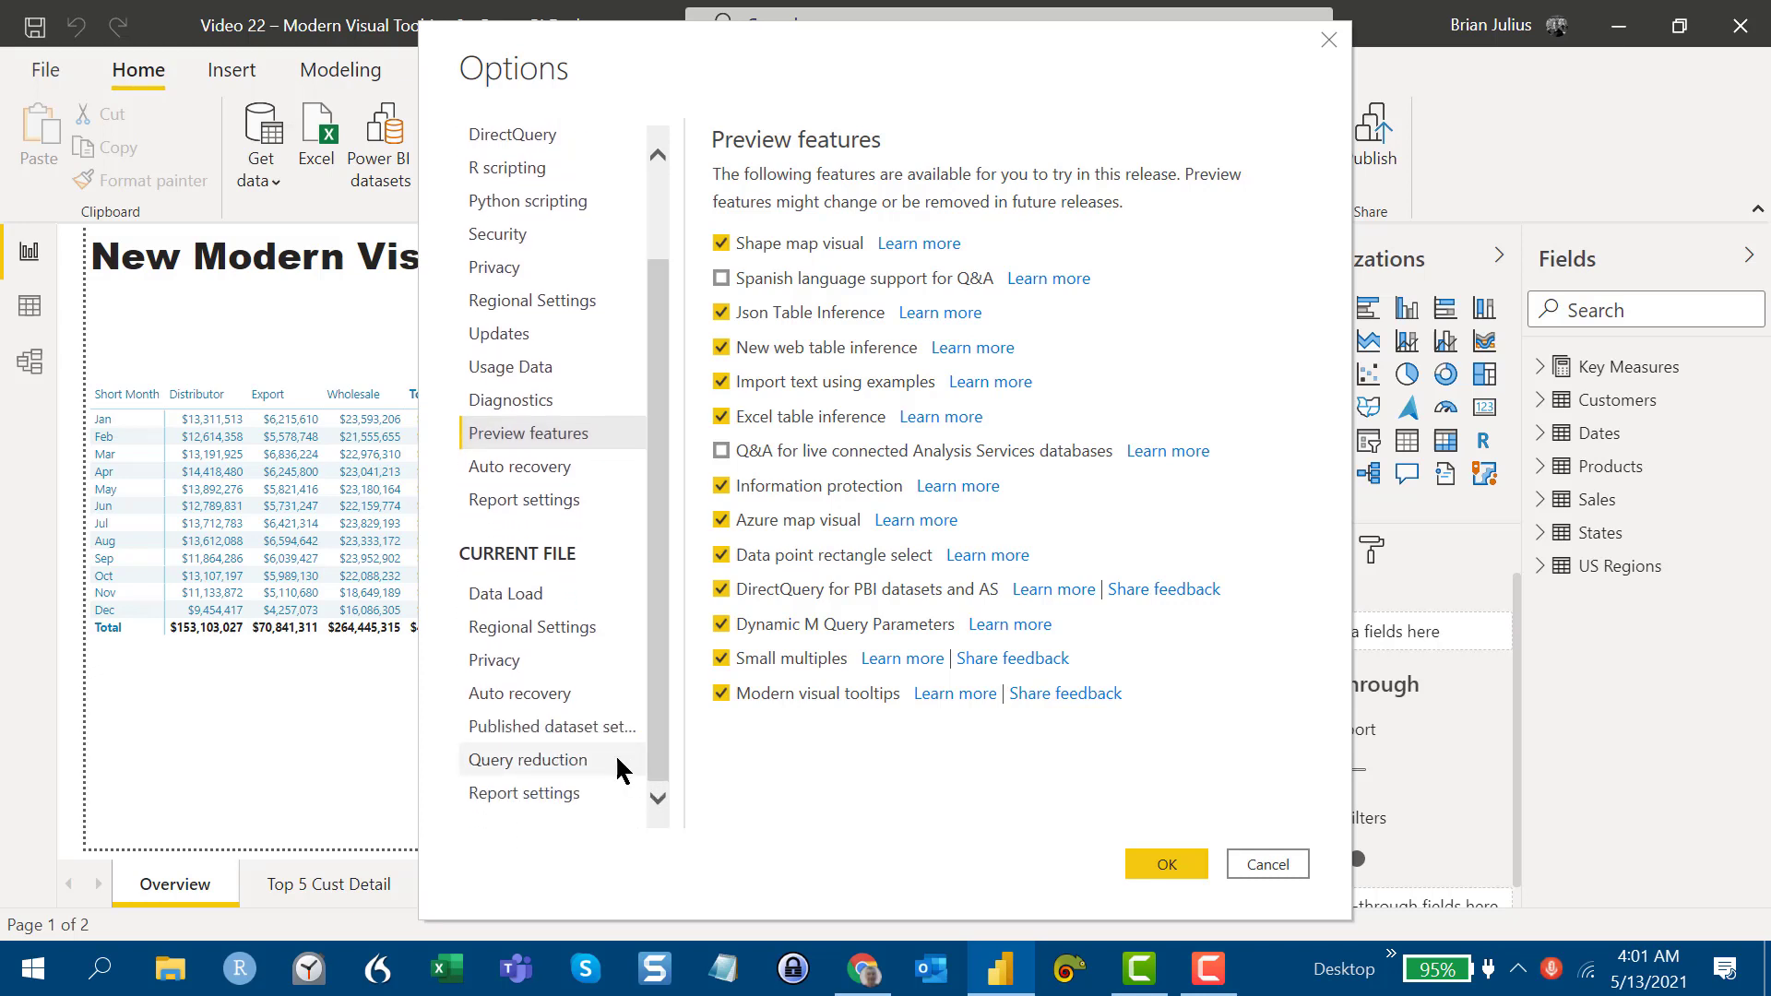
# Step: In Report settings, enable 'Use modern visual tooltips with drill actions and updated styling' and confirm with OK
pyautogui.click(544, 799)
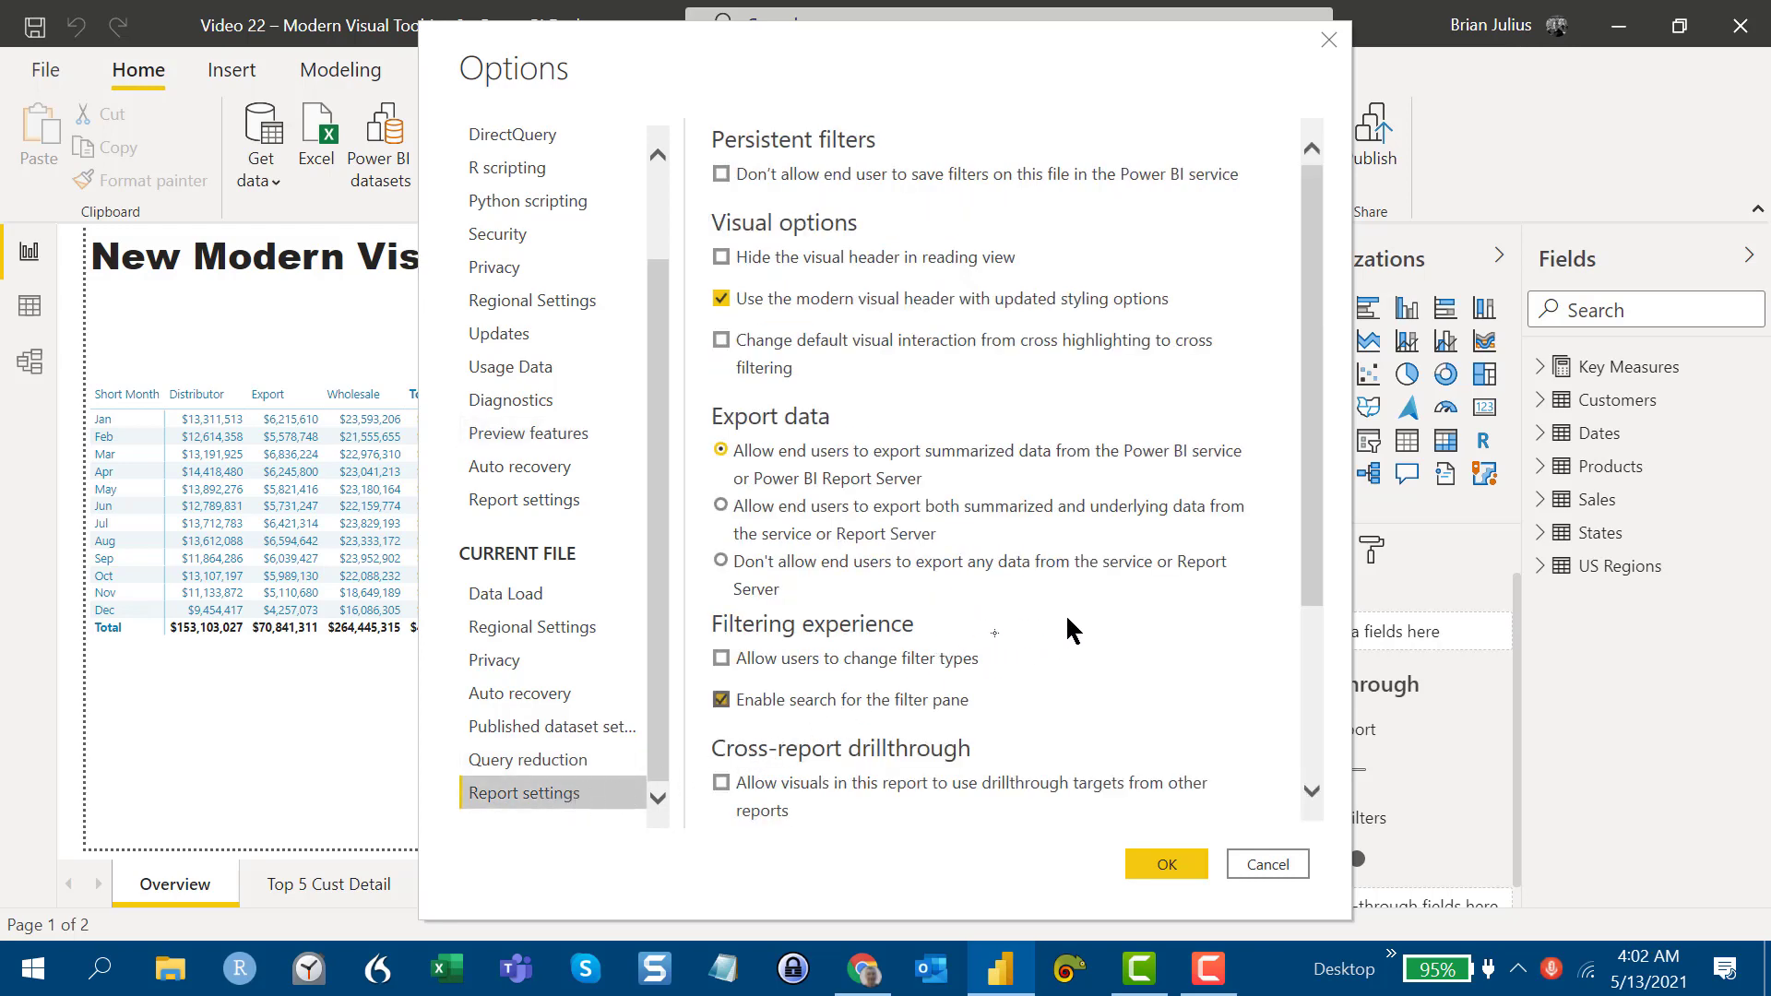
pyautogui.click(1315, 589)
pyautogui.moveTo(1315, 587); pyautogui.dragTo(1311, 812)
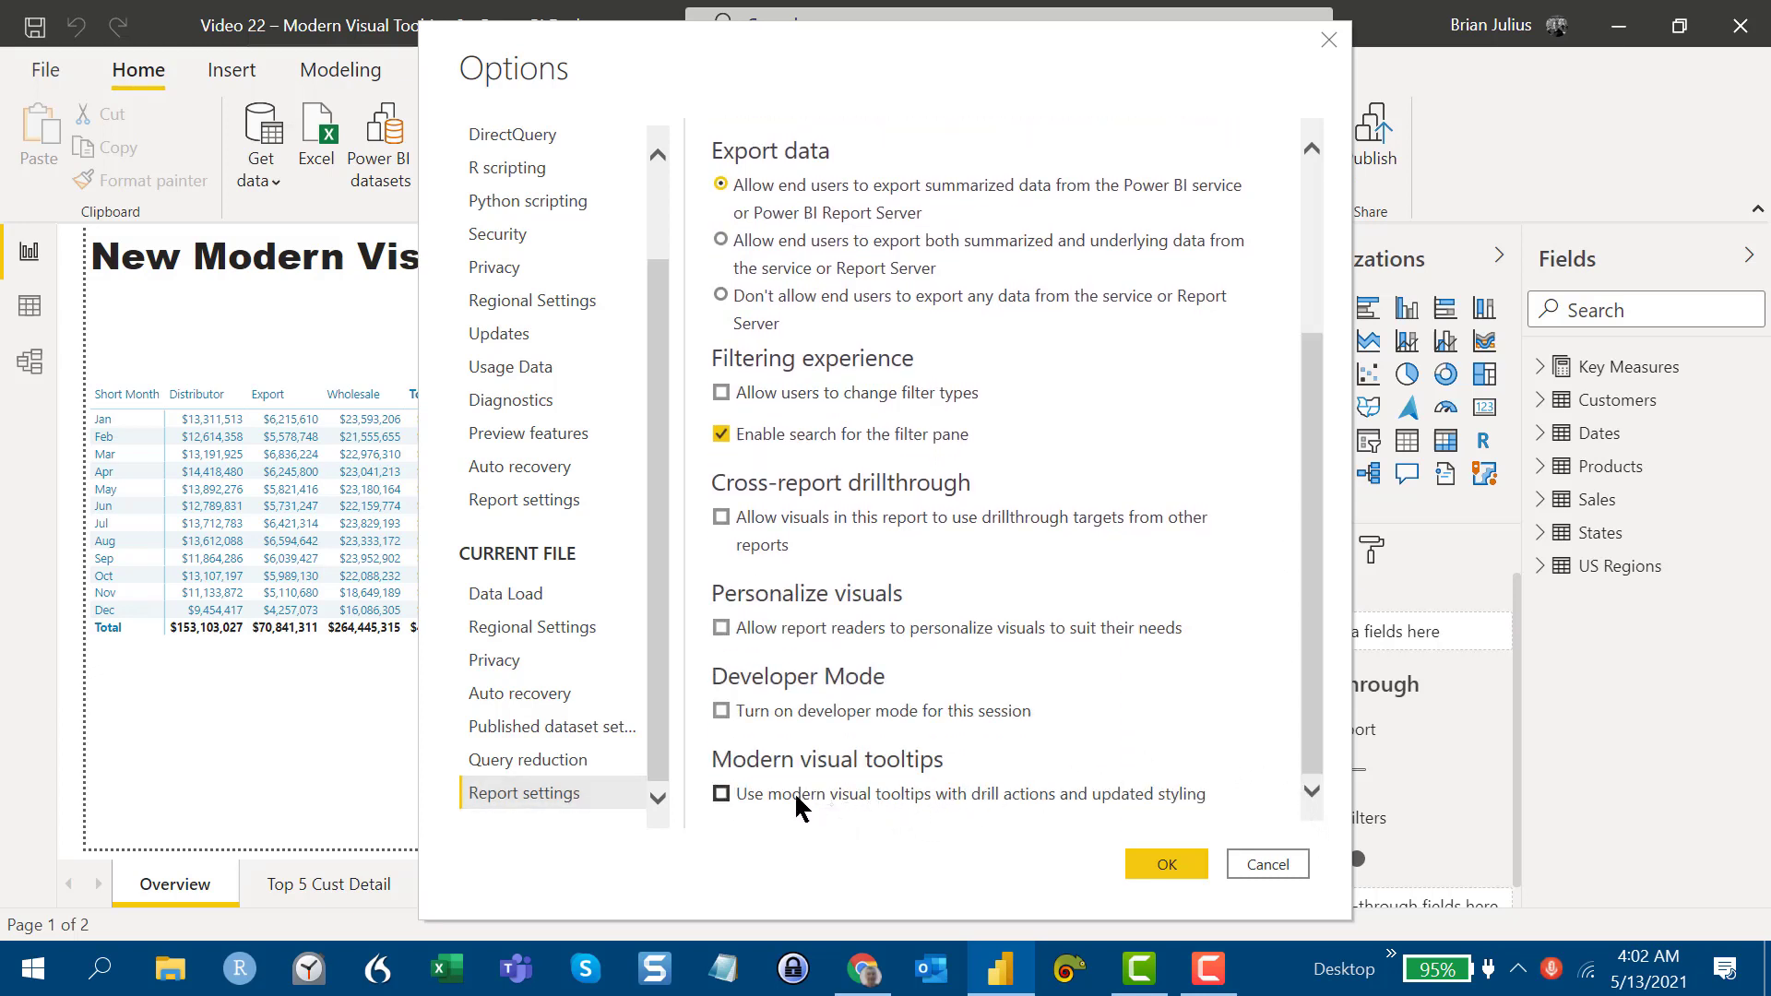
pyautogui.click(721, 796)
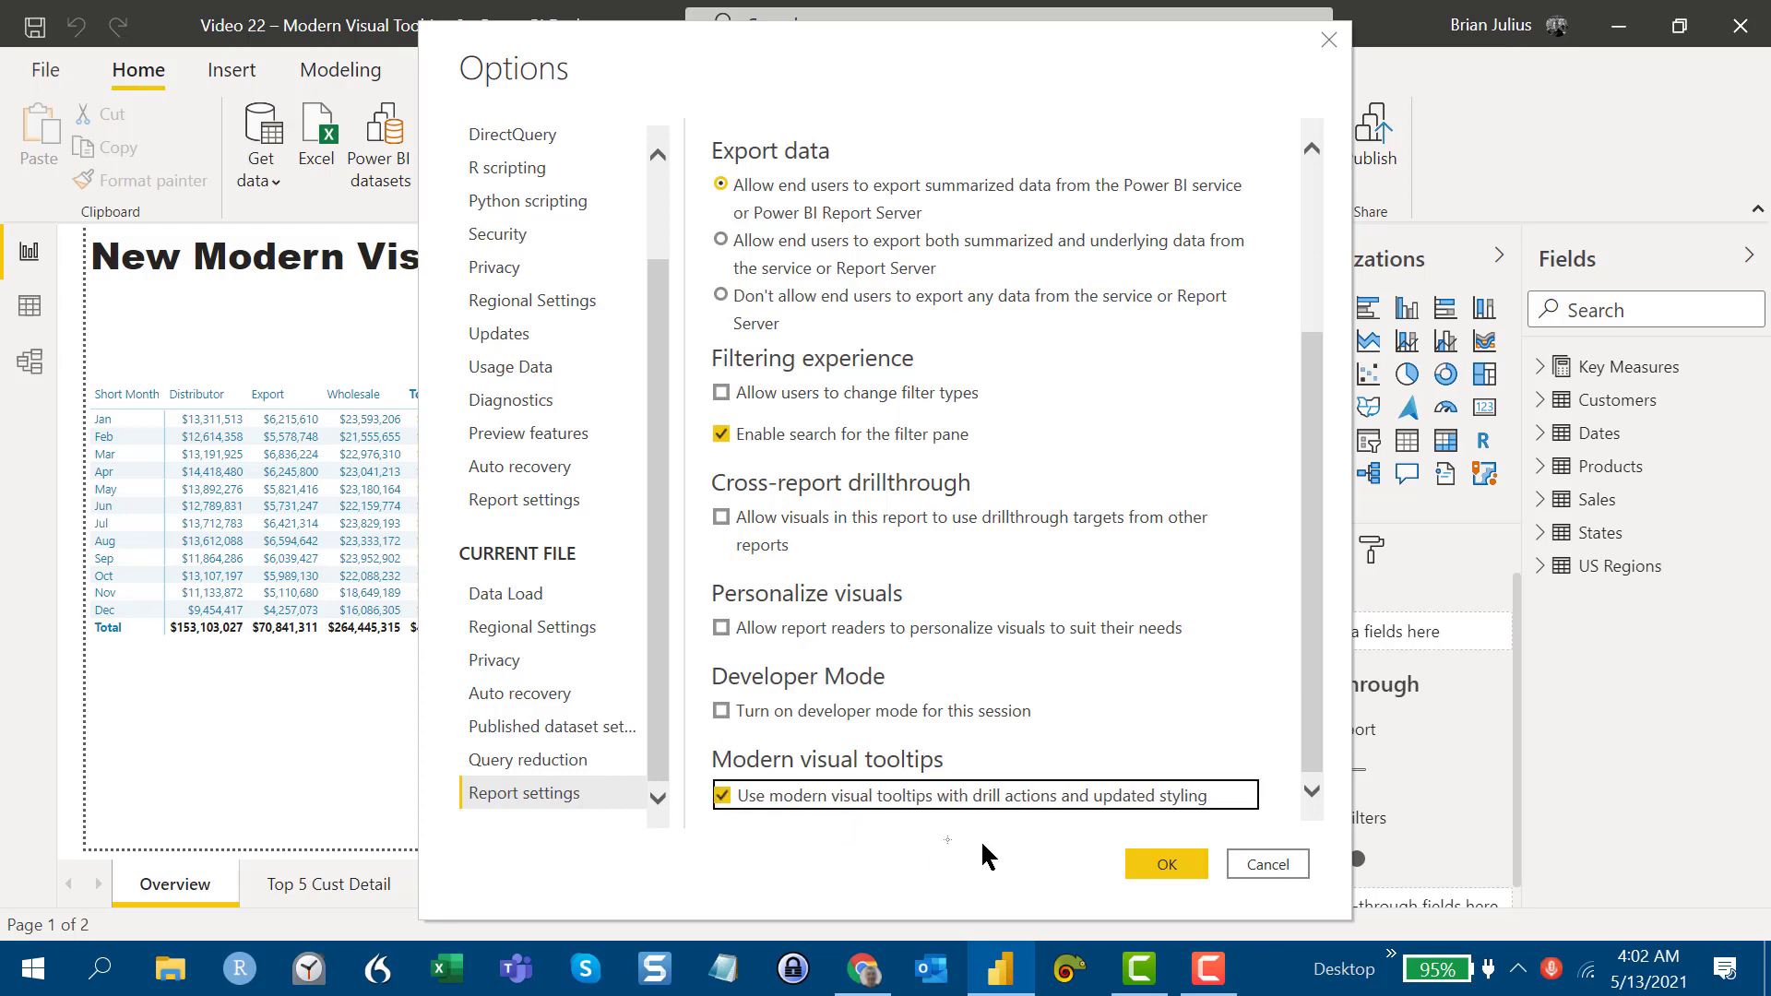
pyautogui.click(1173, 864)
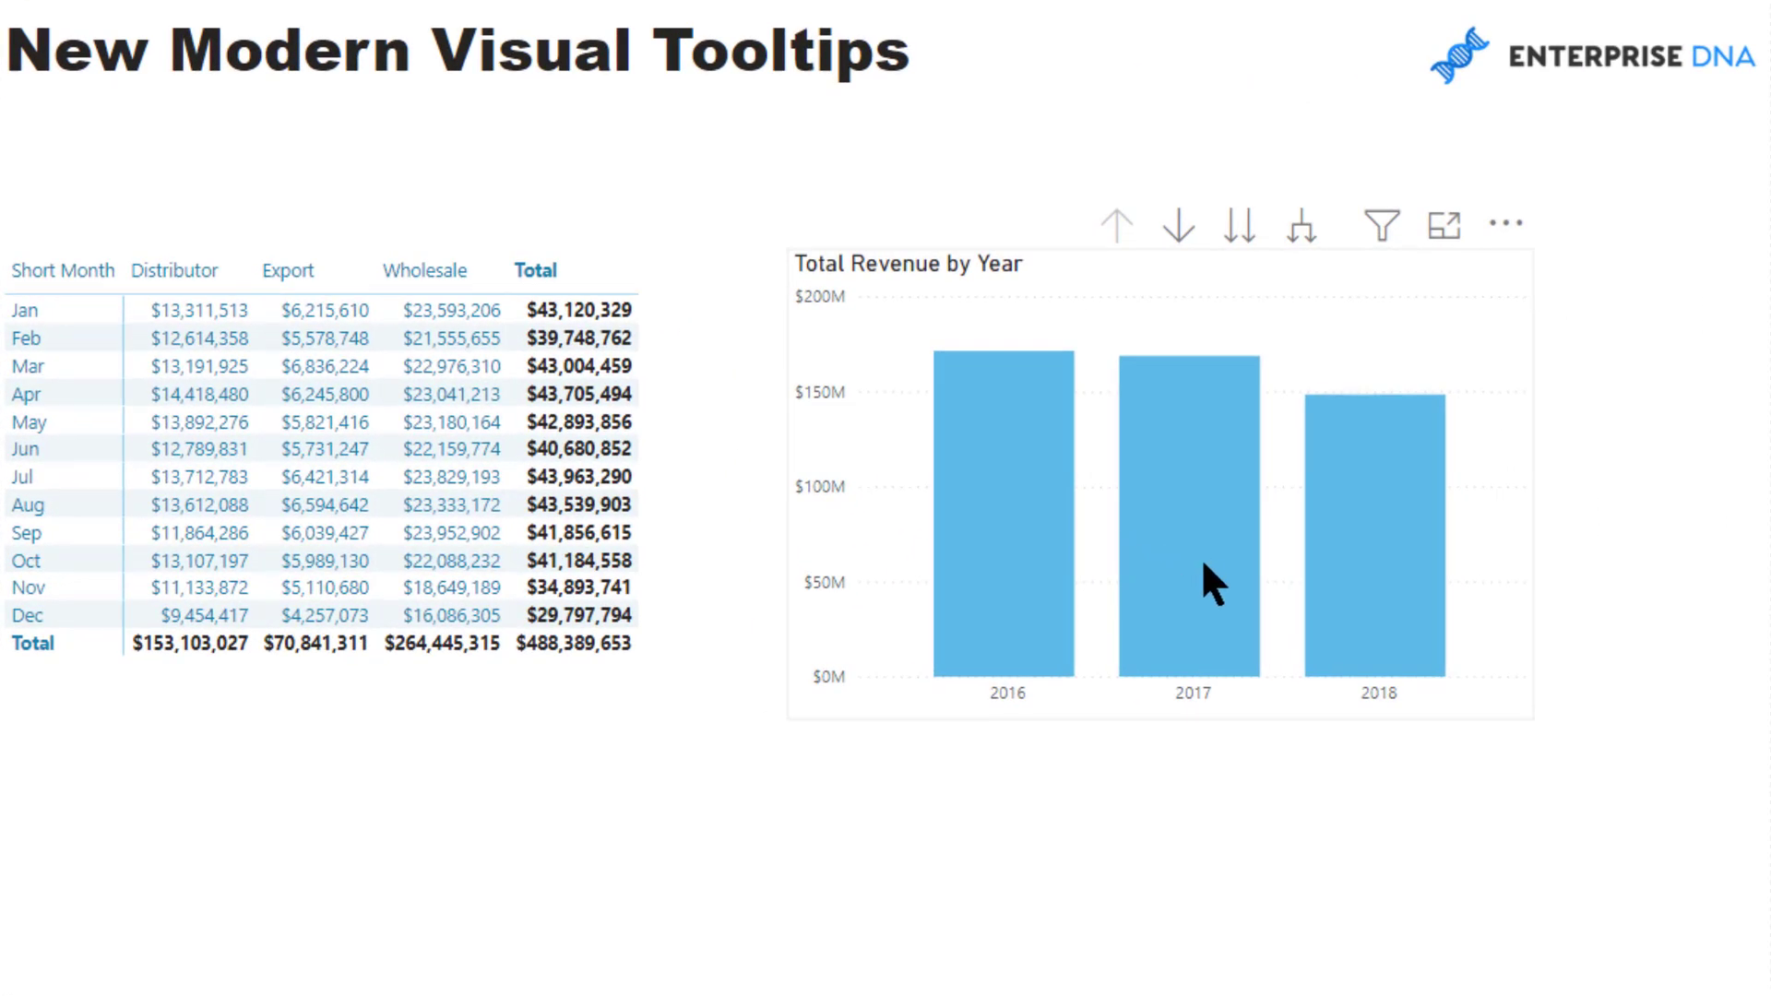
# Step: Show the 2017 bar's tooltip: Total Revenue $168,693,029 with Drill down and Drill through actions
pyautogui.moveTo(1202, 564)
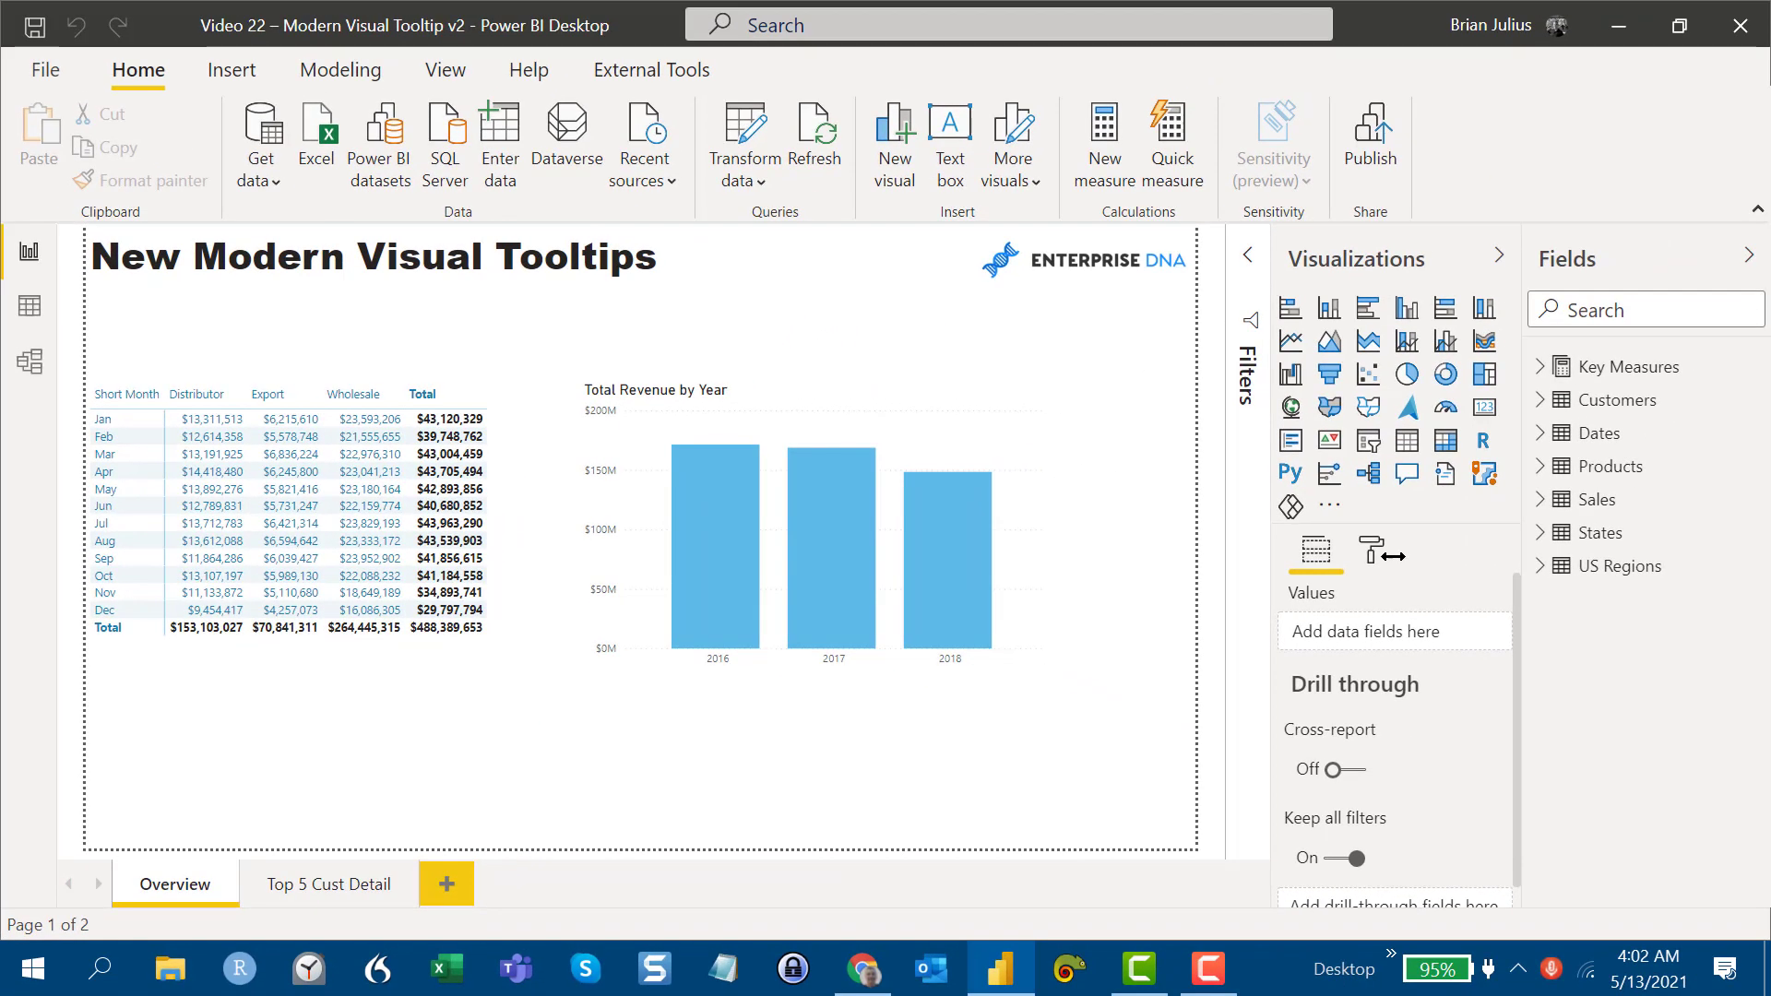
# Step: Review the chart's Tooltip formatting: text colours, 10 pt Segoe UI, background colour, 0% transparency
pyautogui.click(1465, 554)
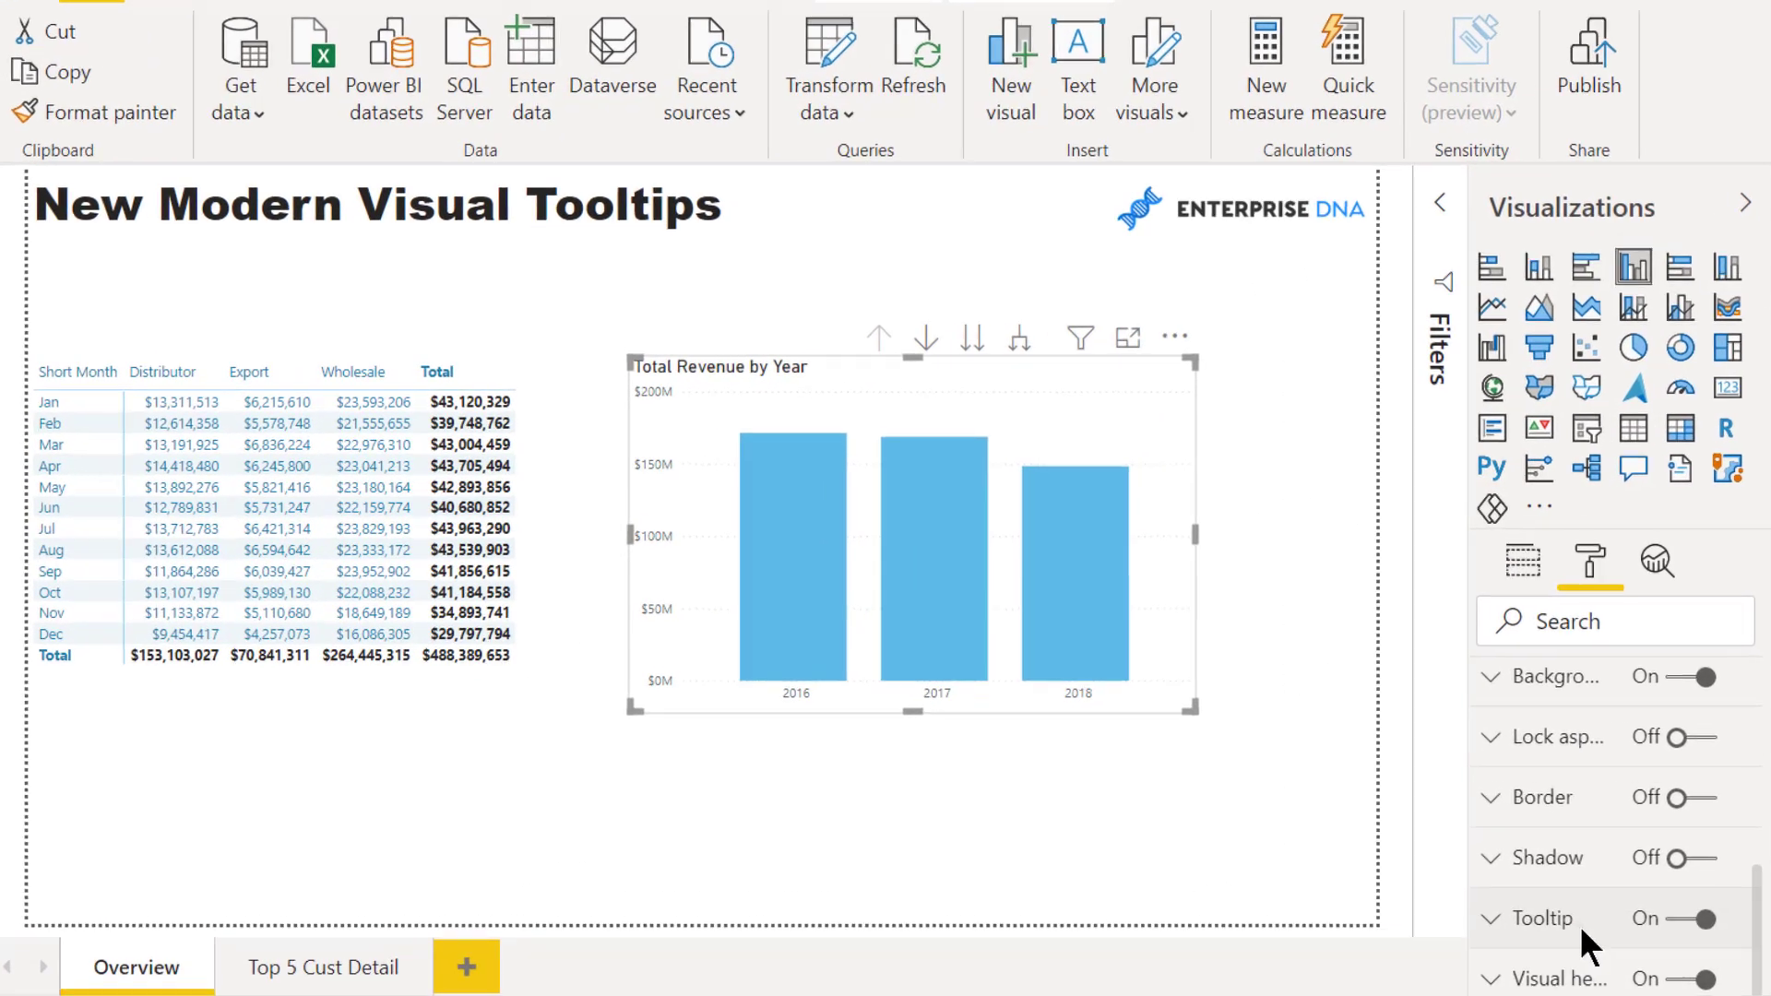
pyautogui.click(1583, 921)
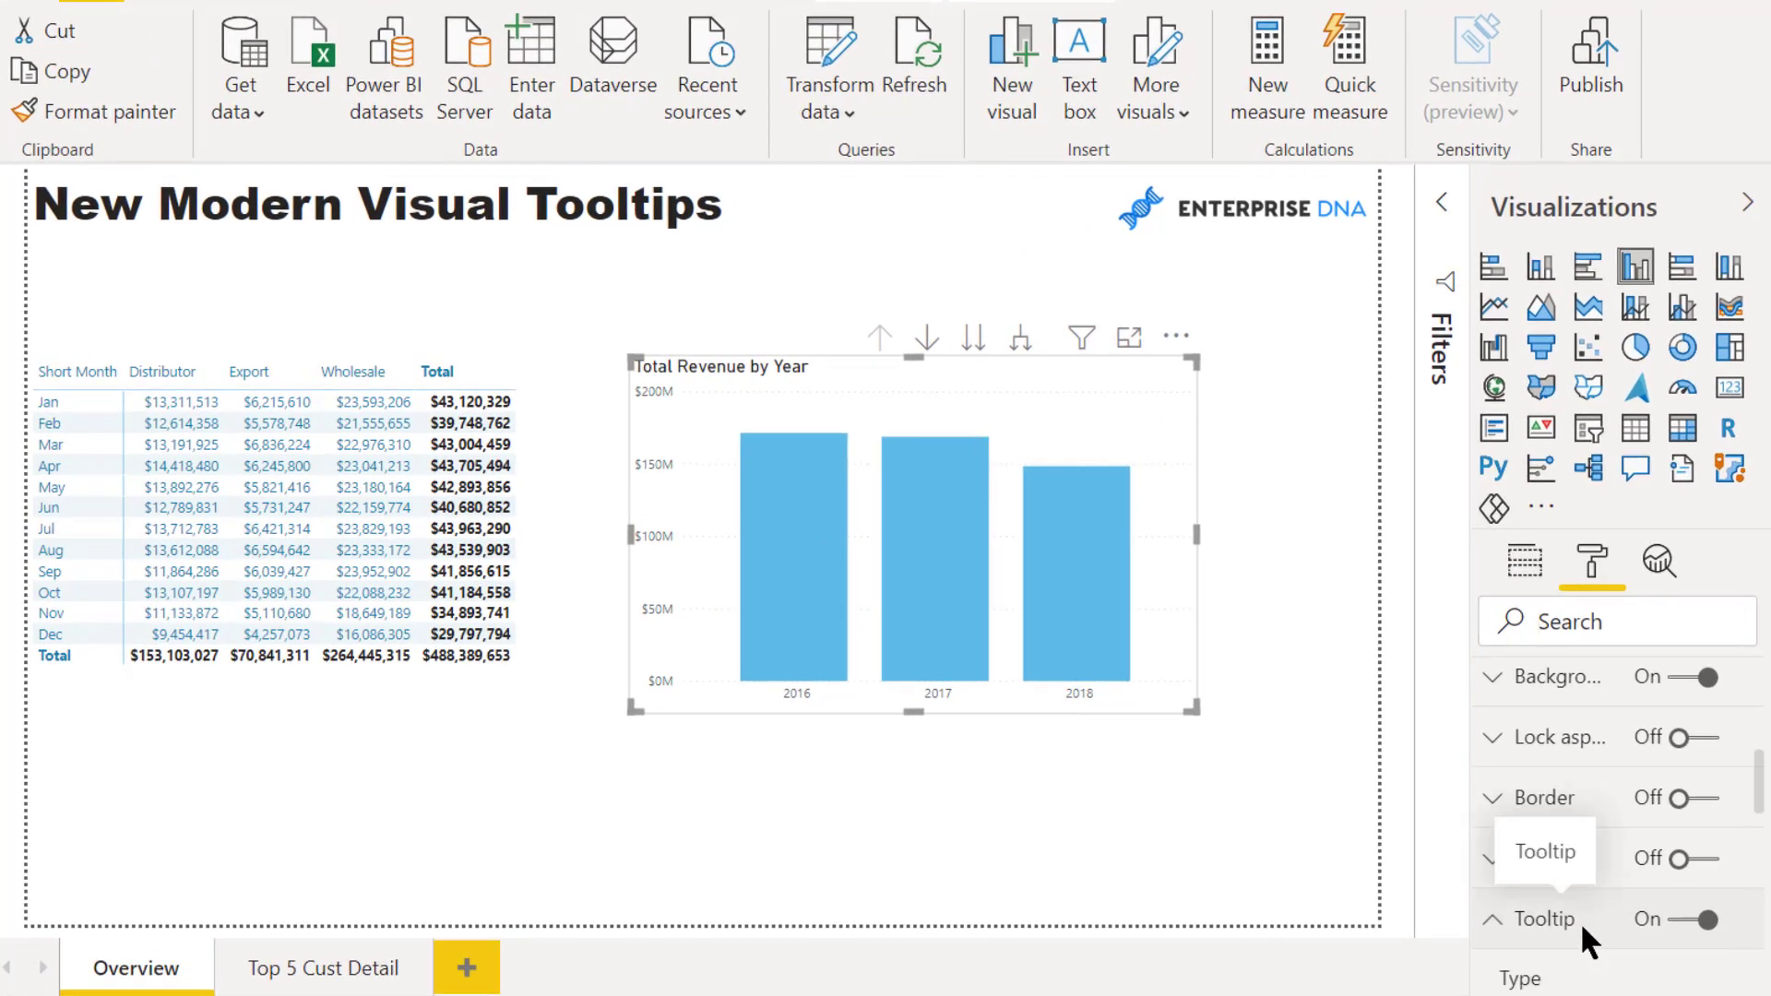
pyautogui.scroll(-5, 1583, 925)
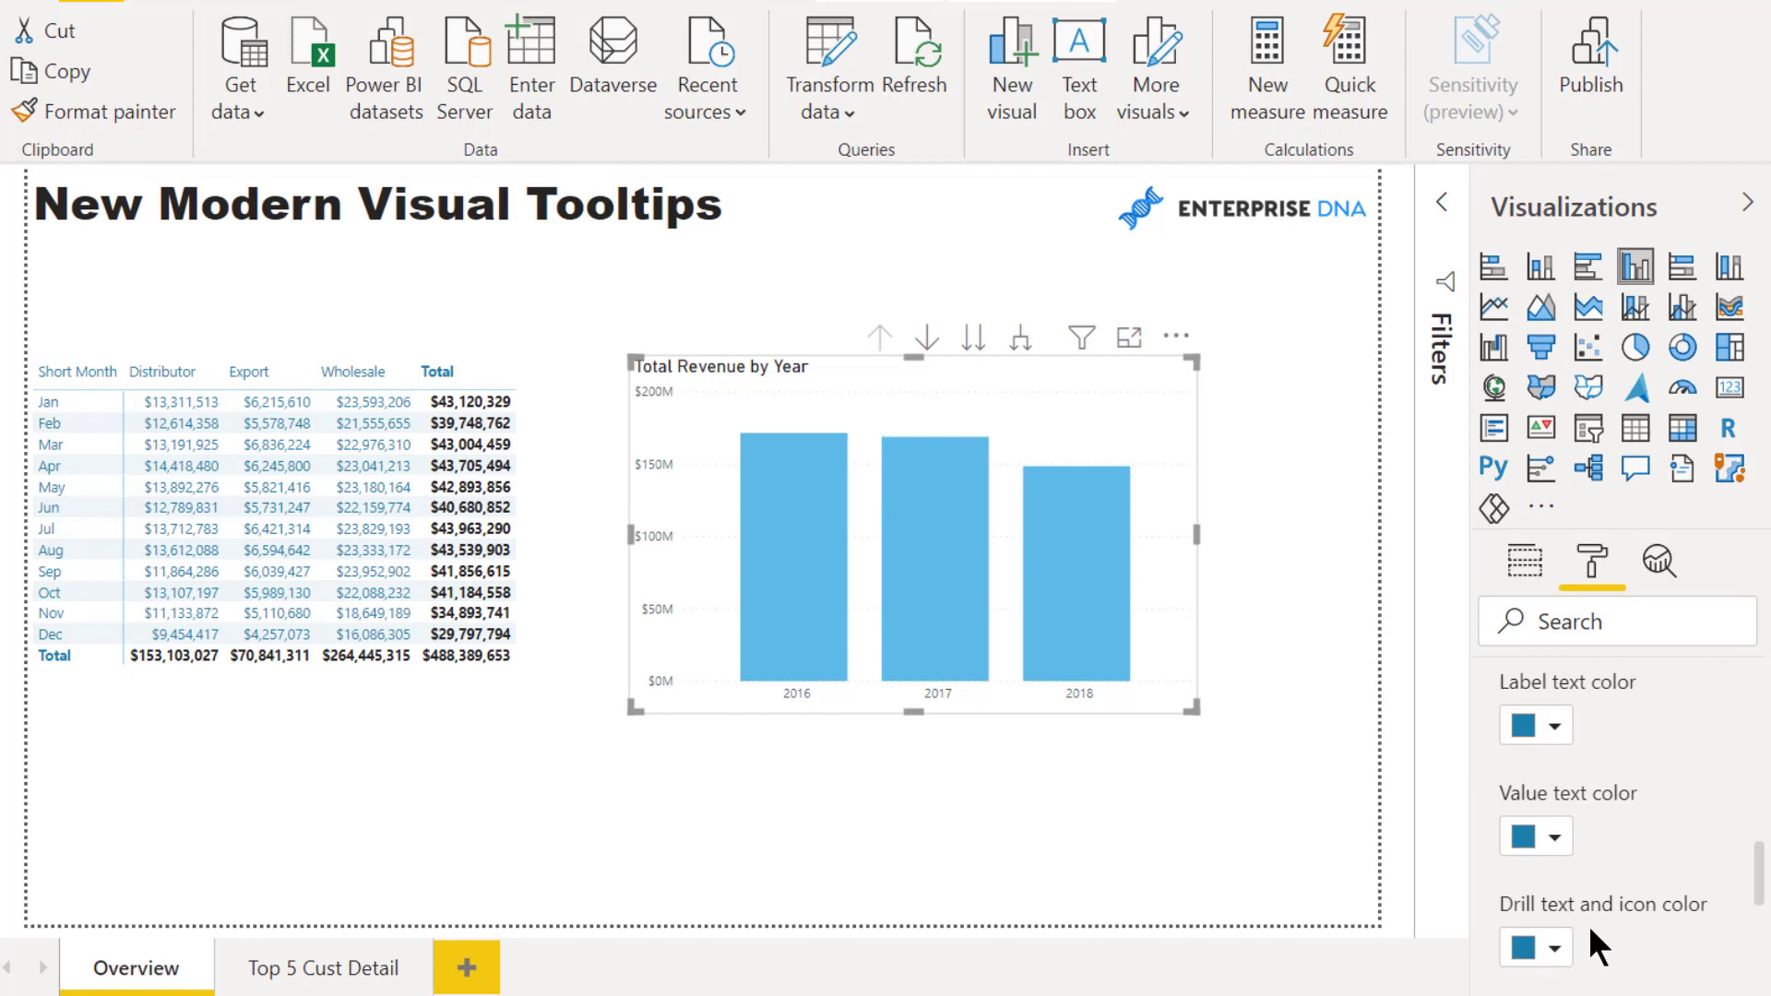
pyautogui.scroll(-2, 1595, 911)
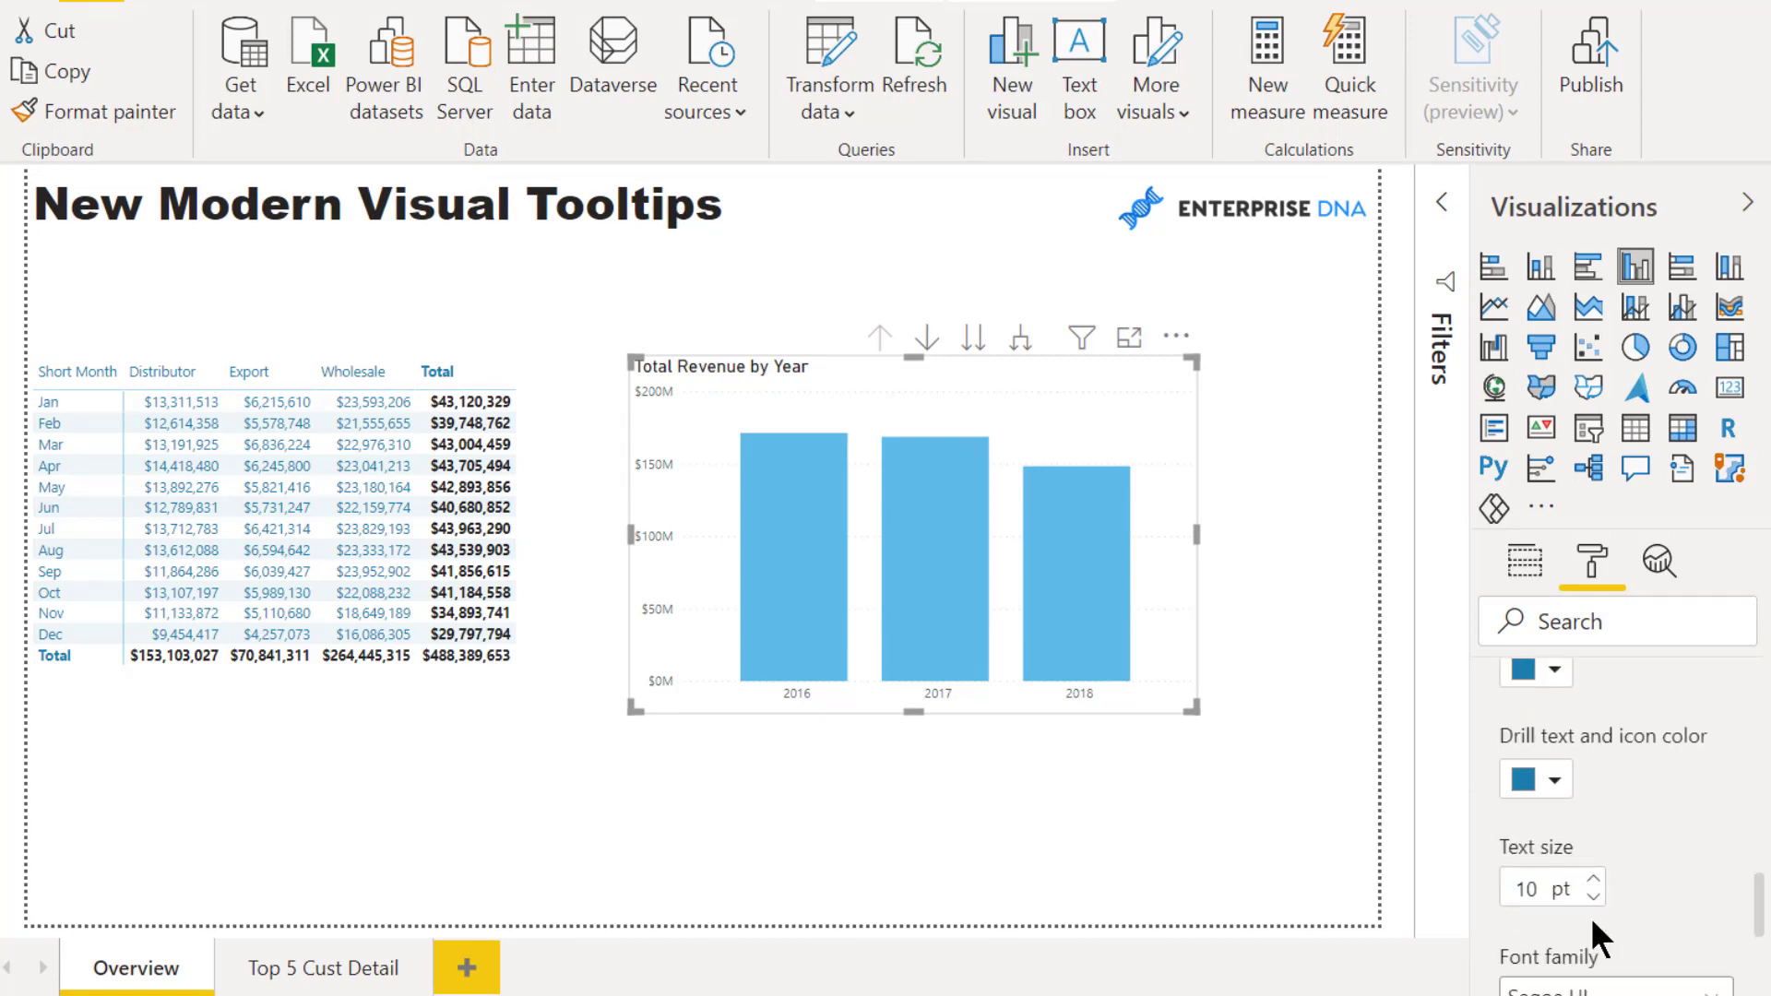
pyautogui.scroll(-2, 1593, 915)
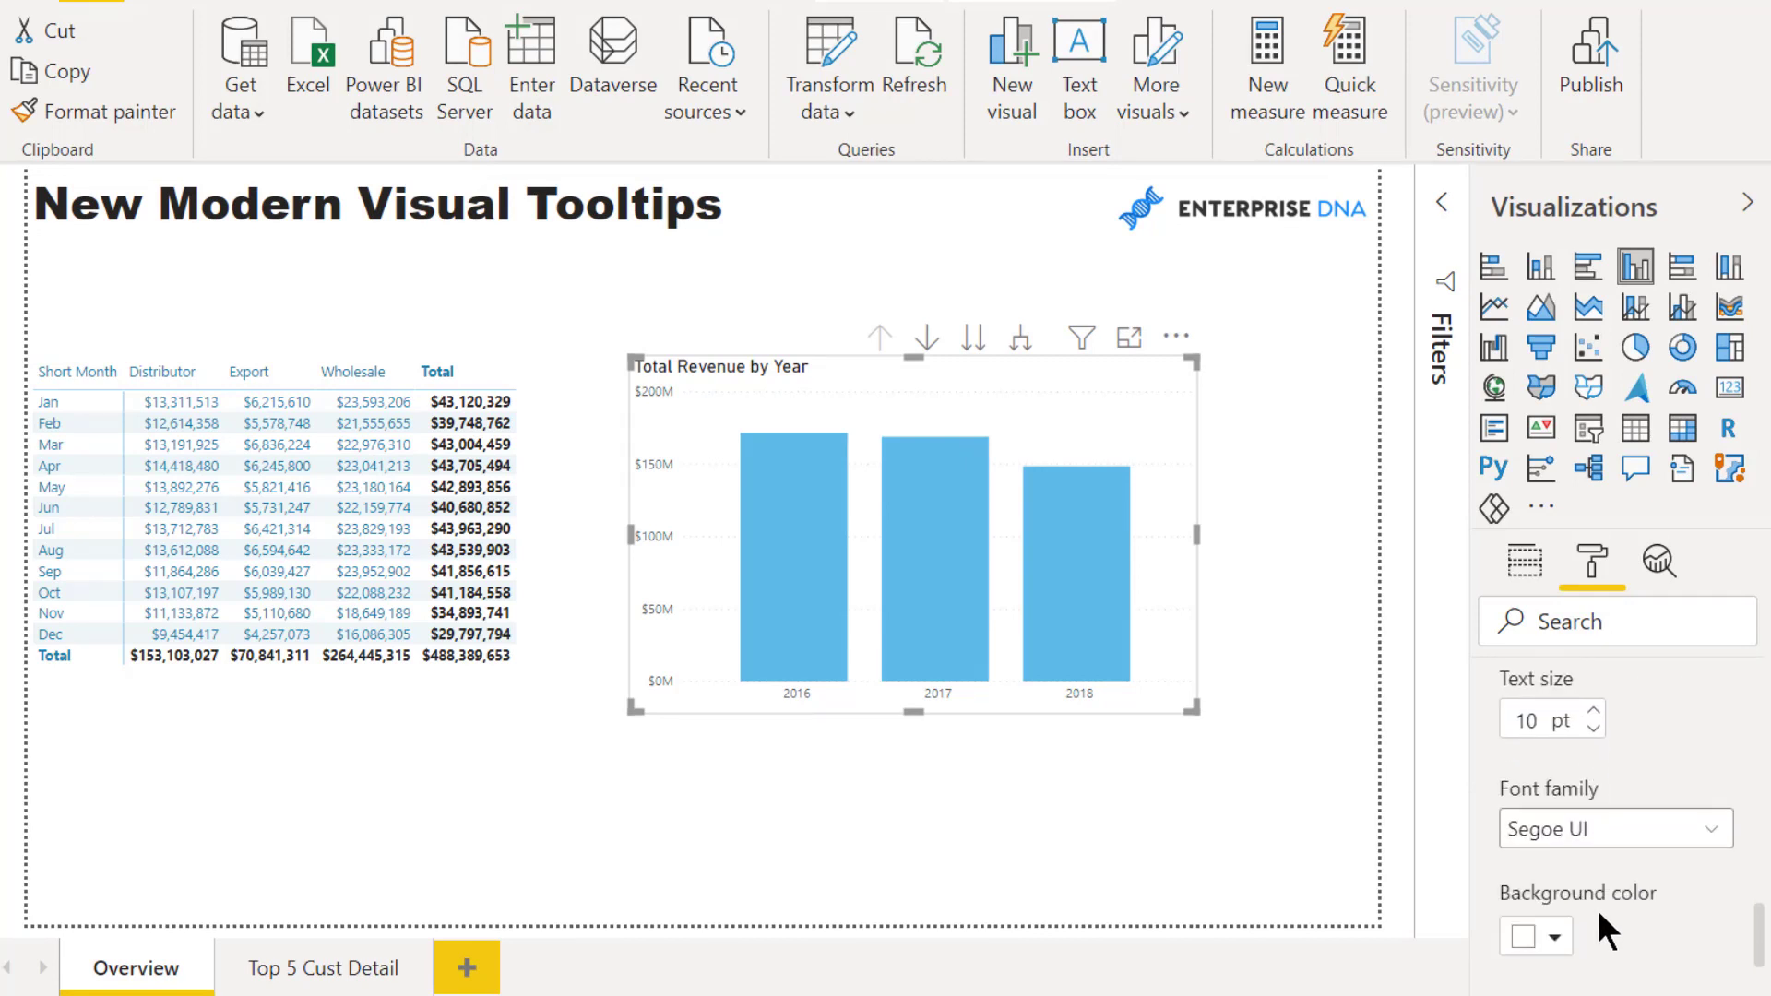
pyautogui.scroll(-2, 1590, 916)
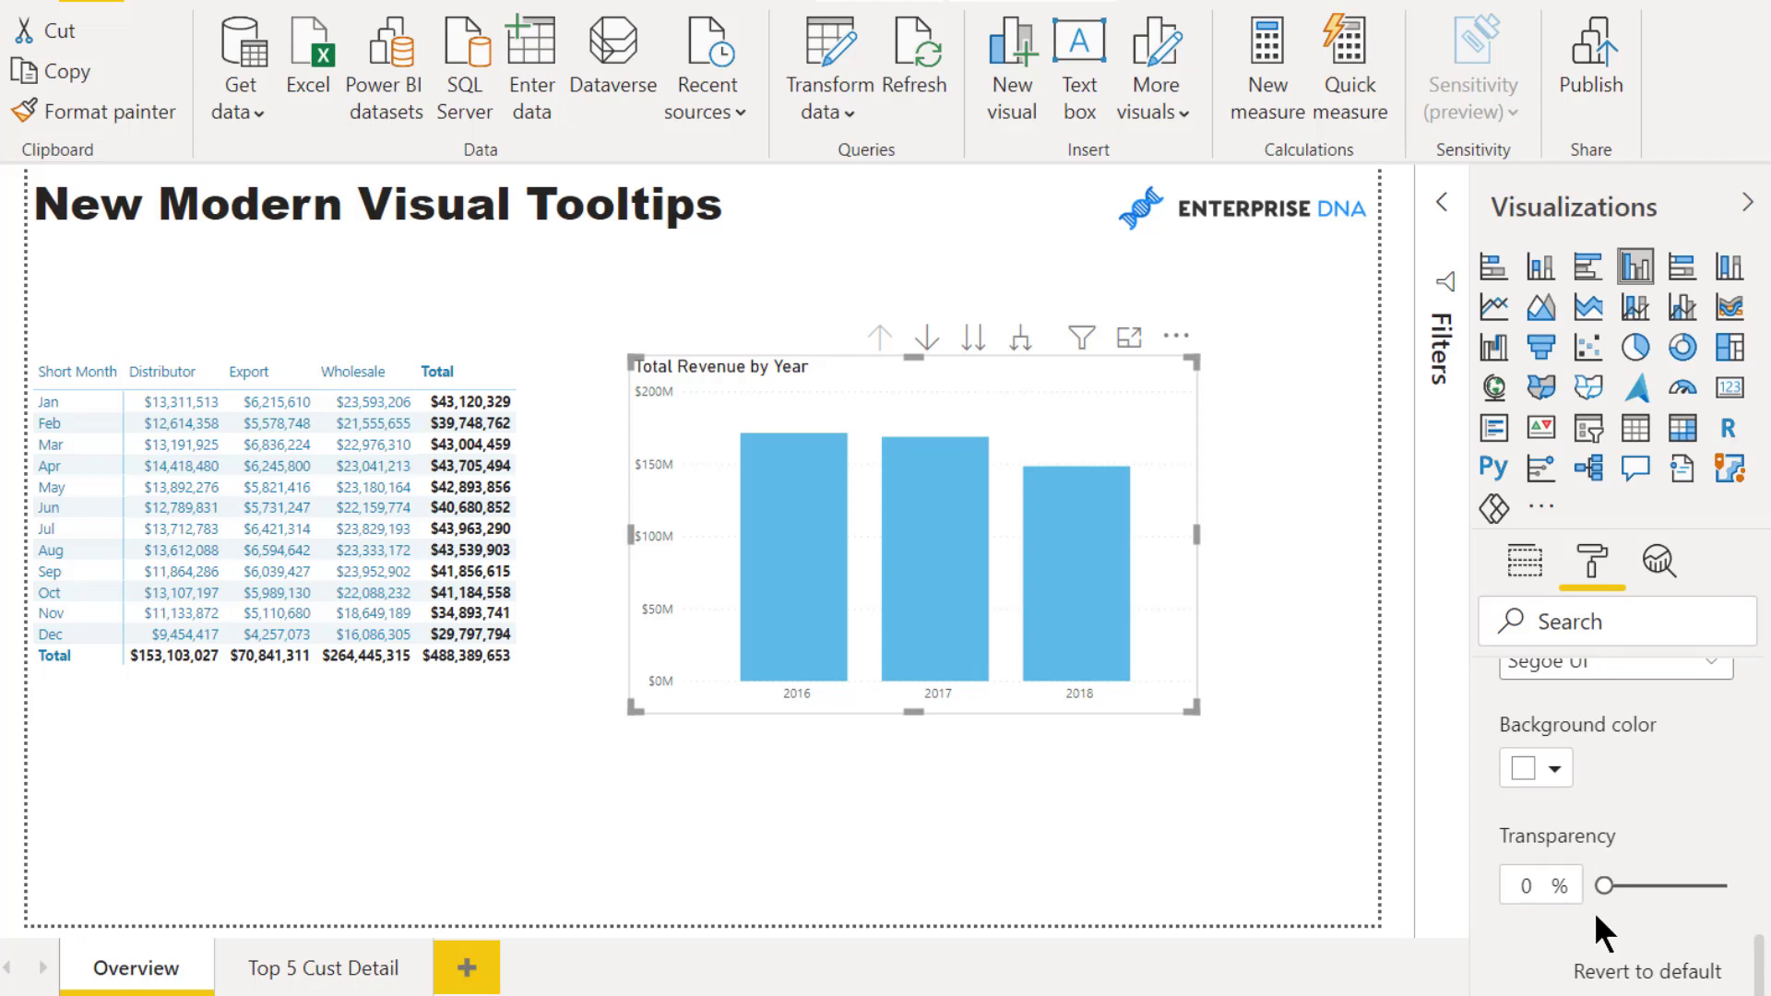
pyautogui.scroll(-1, 1594, 911)
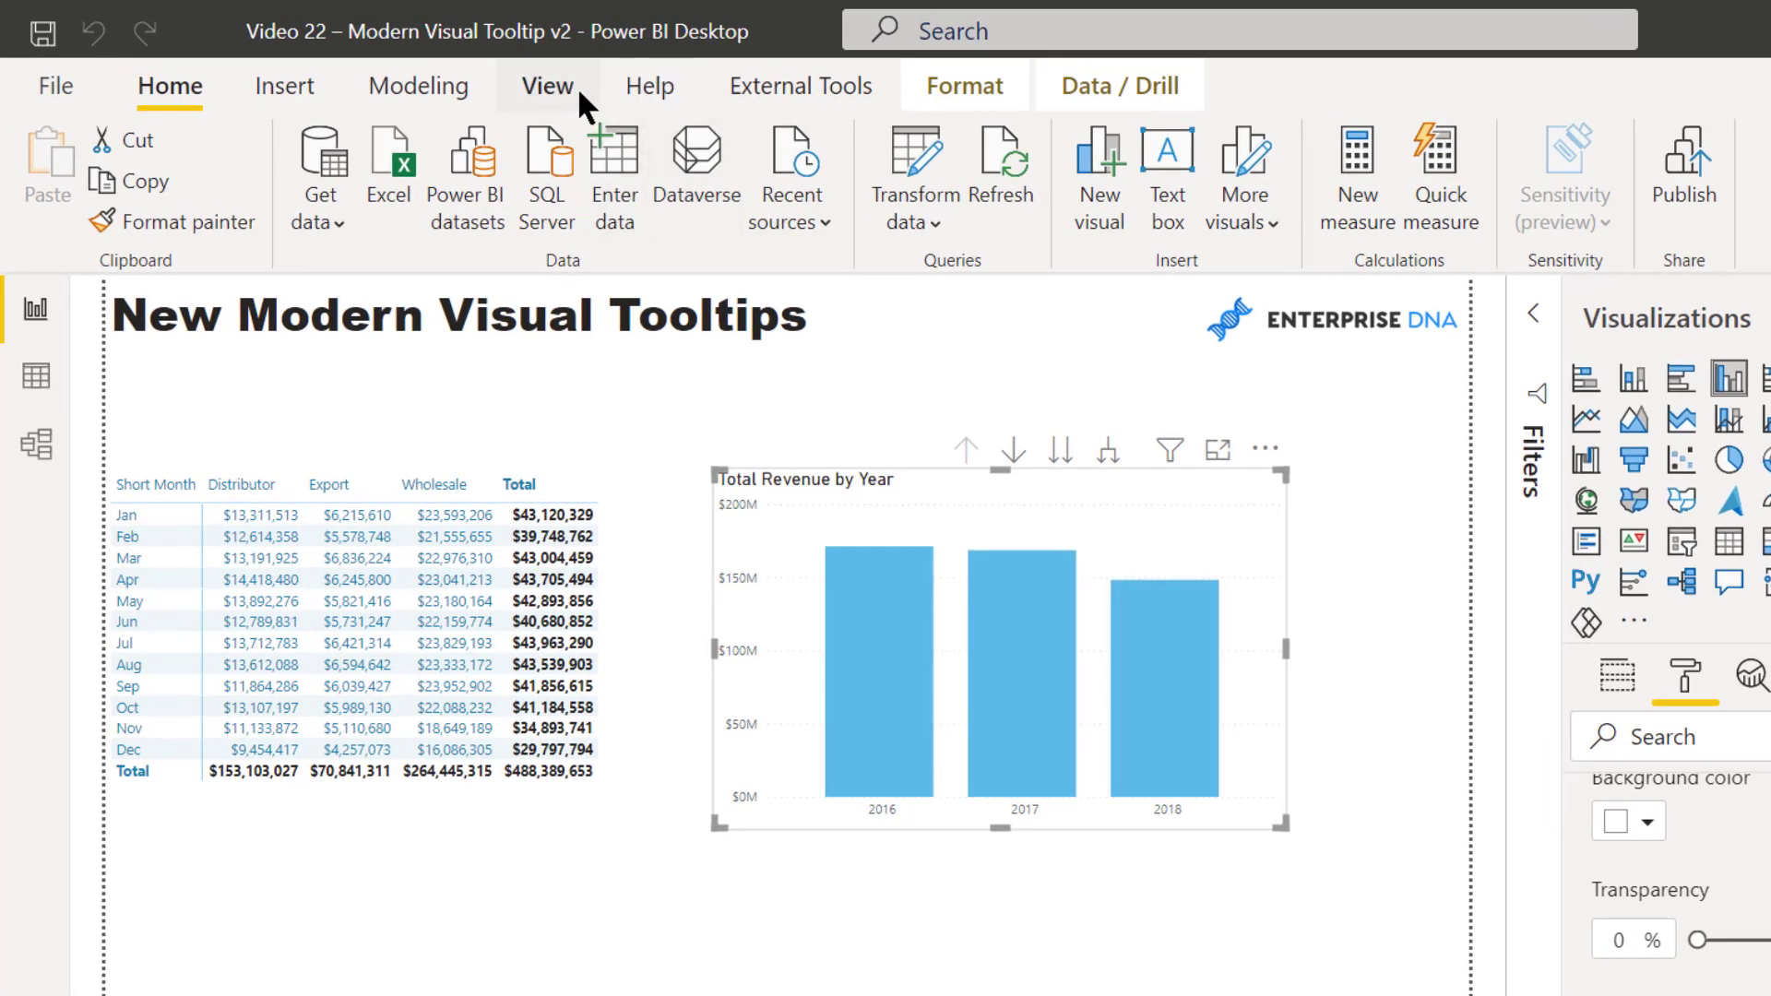
pyautogui.click(578, 86)
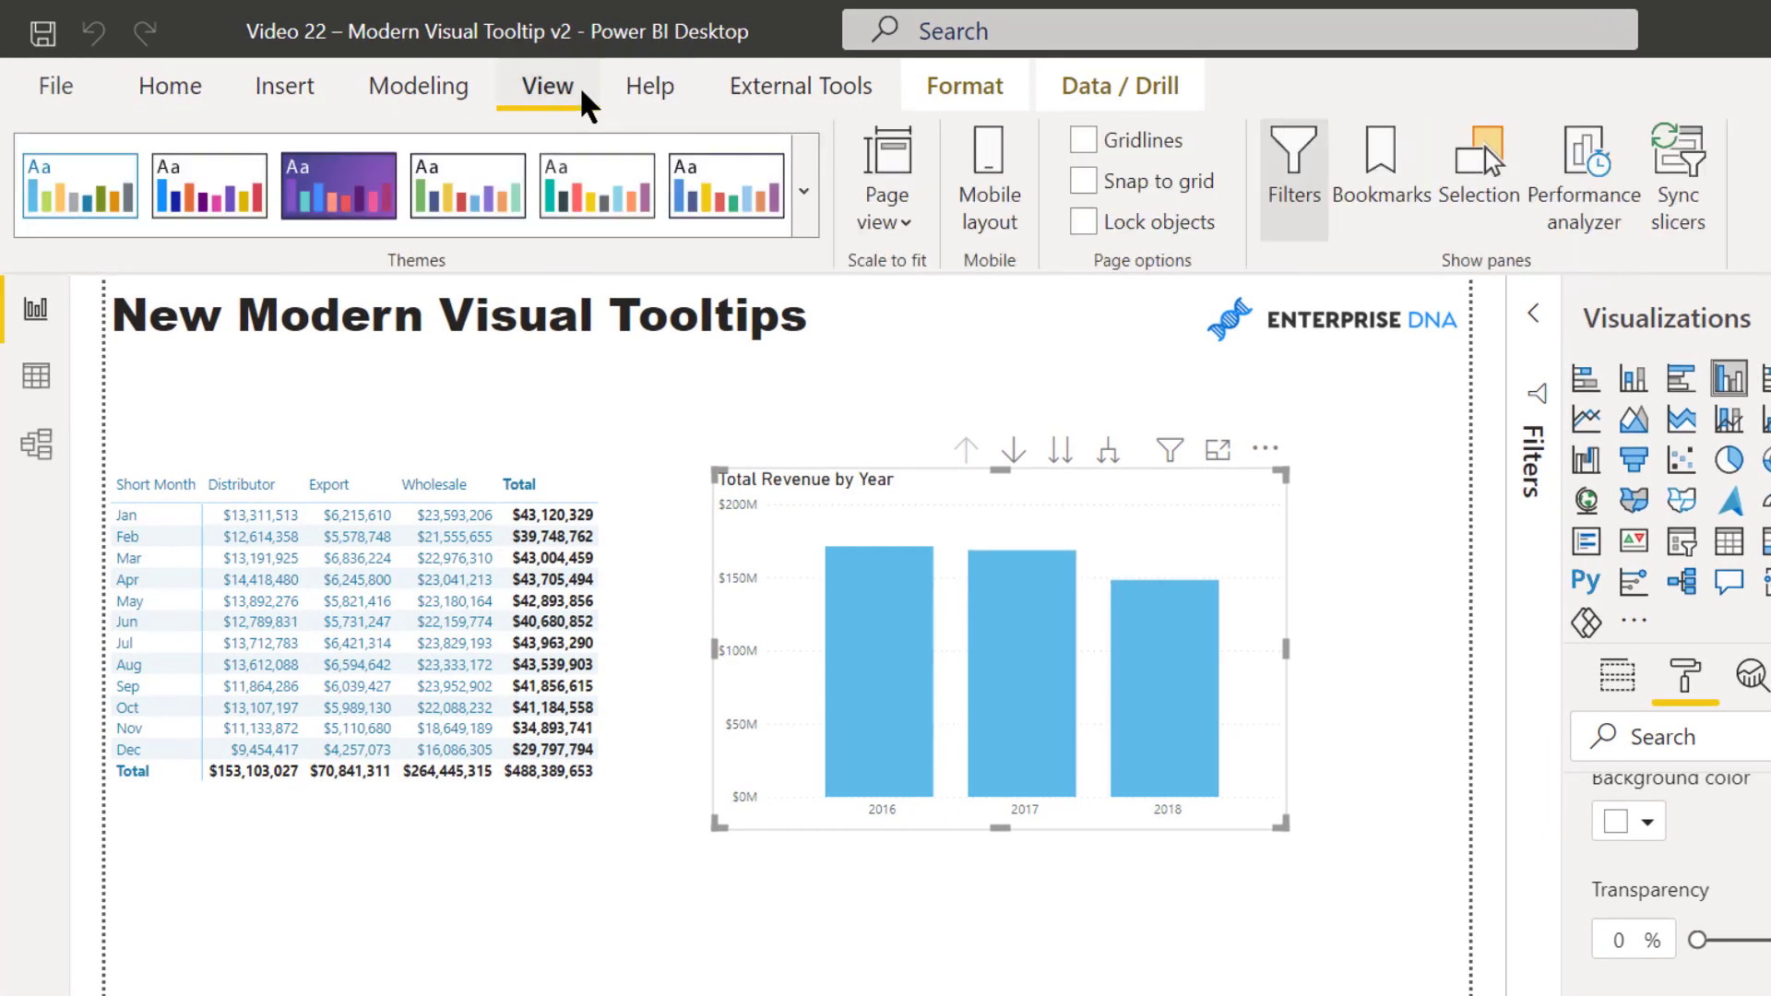
pyautogui.click(810, 195)
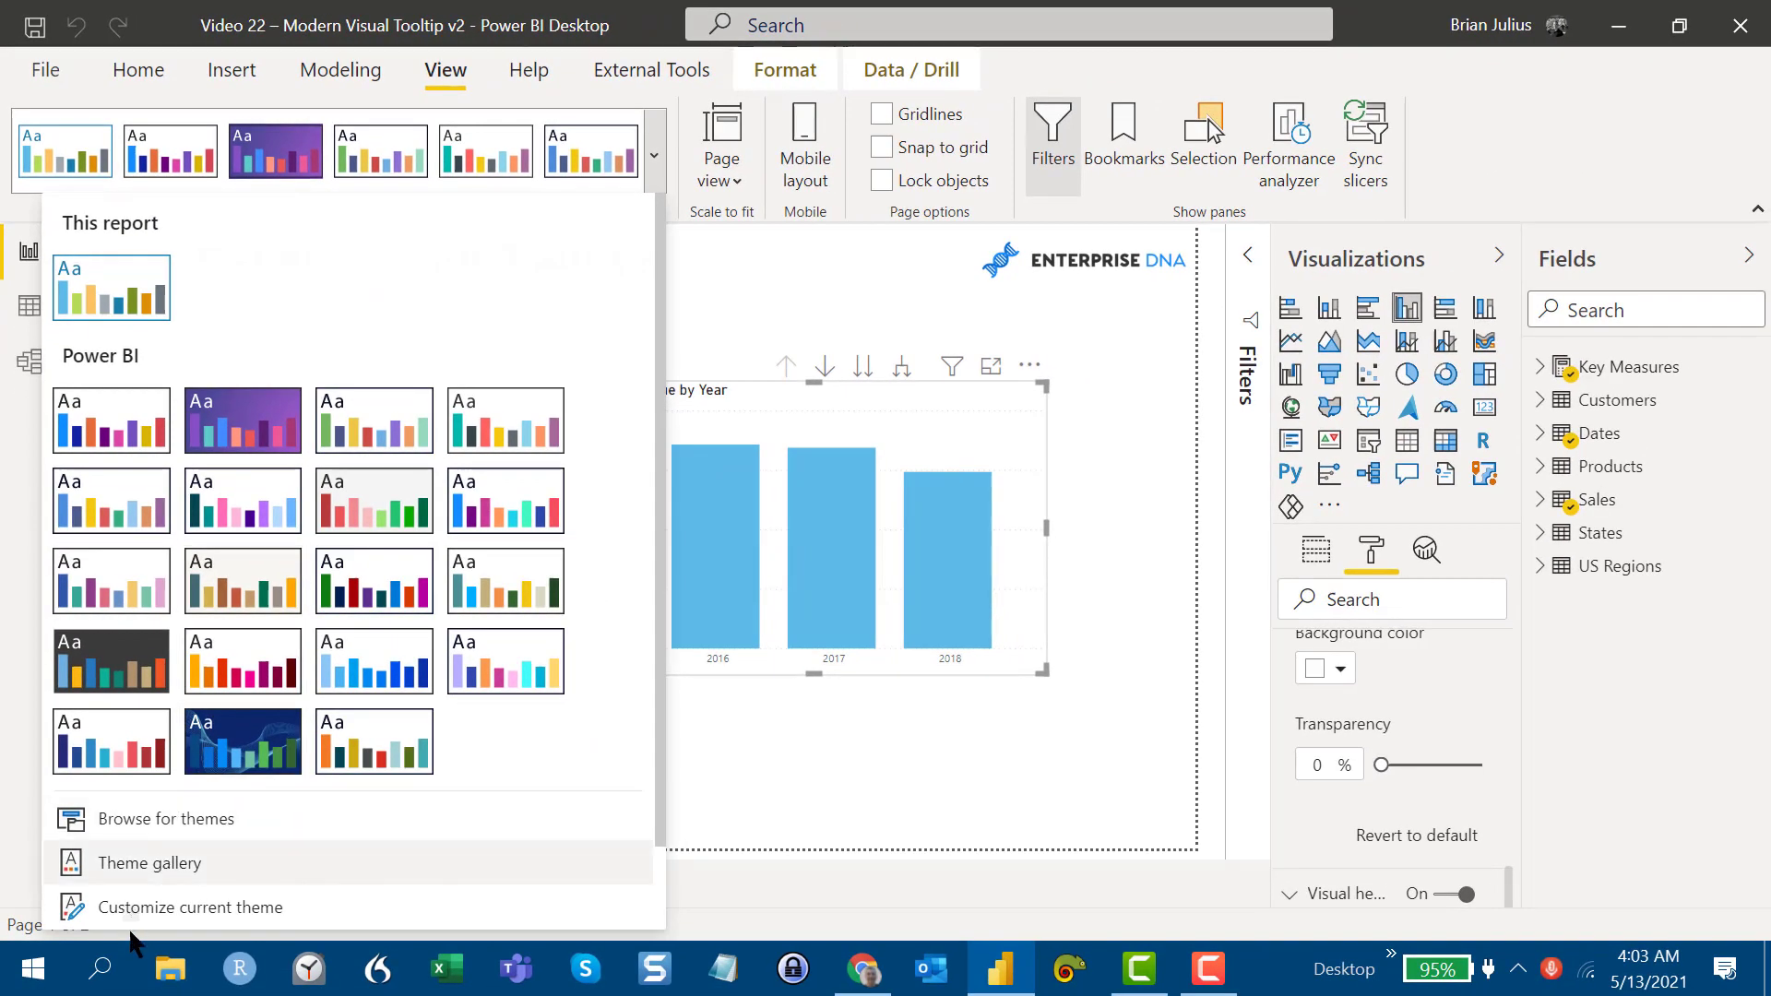
pyautogui.scroll(-1, 132, 927)
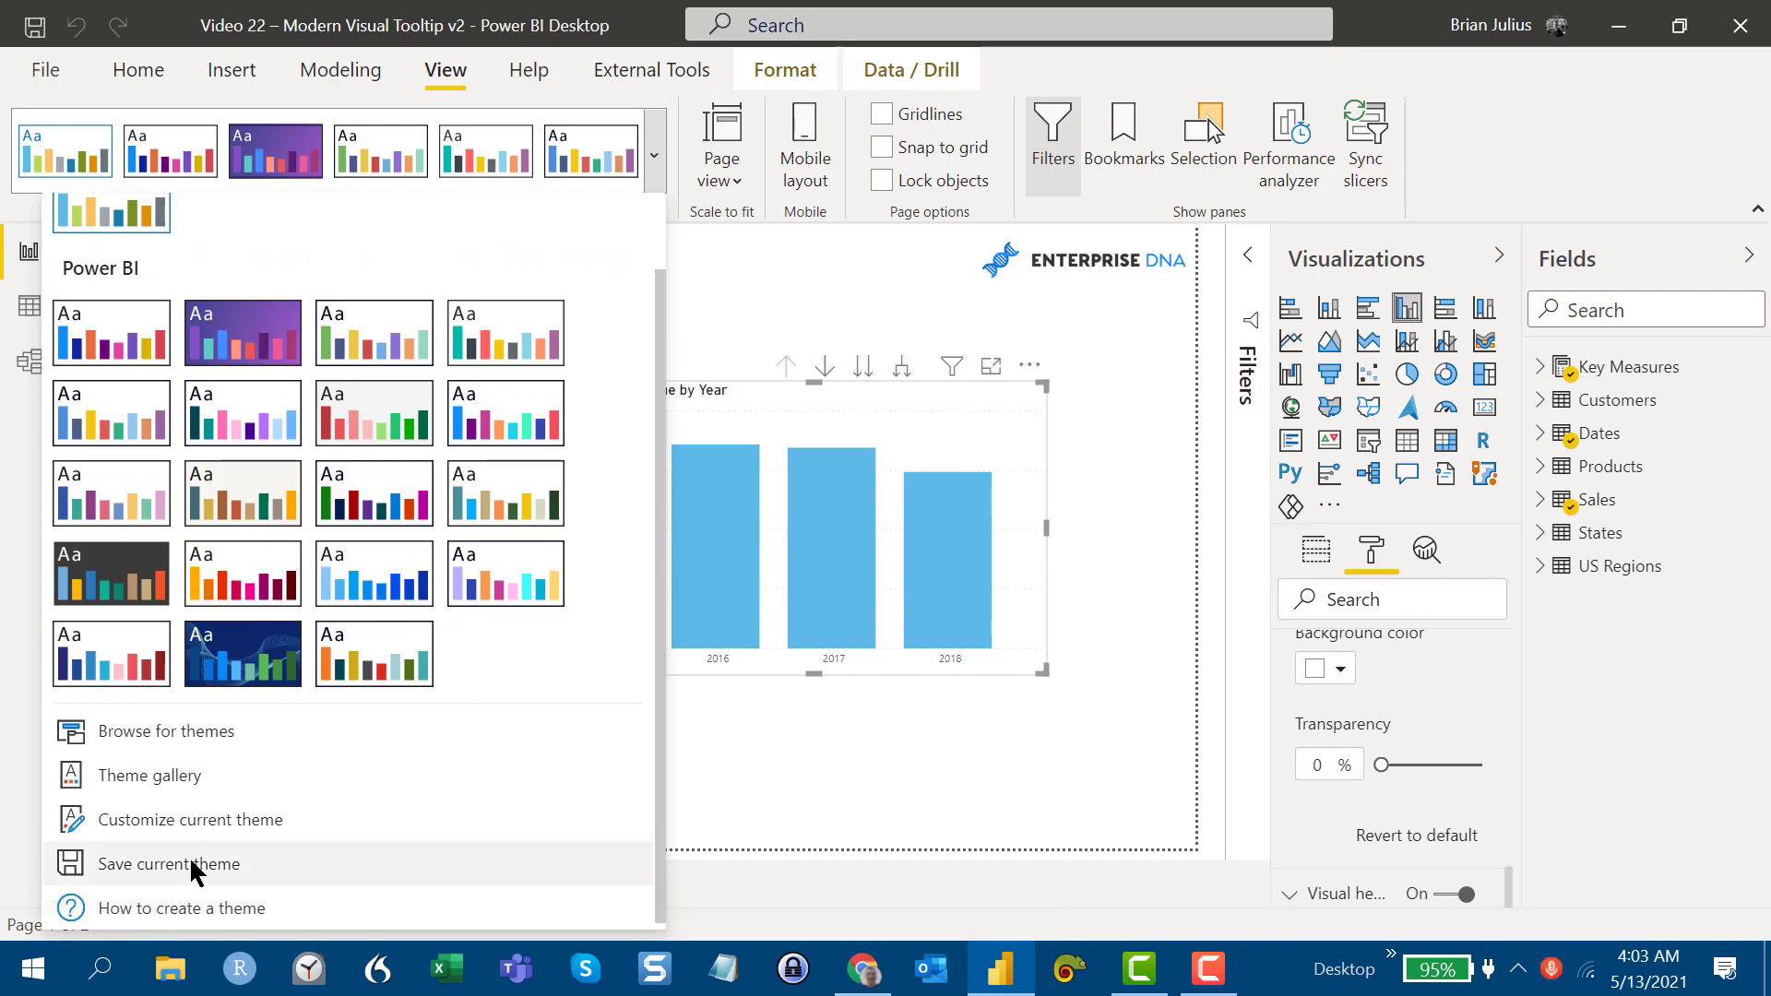
pyautogui.click(225, 820)
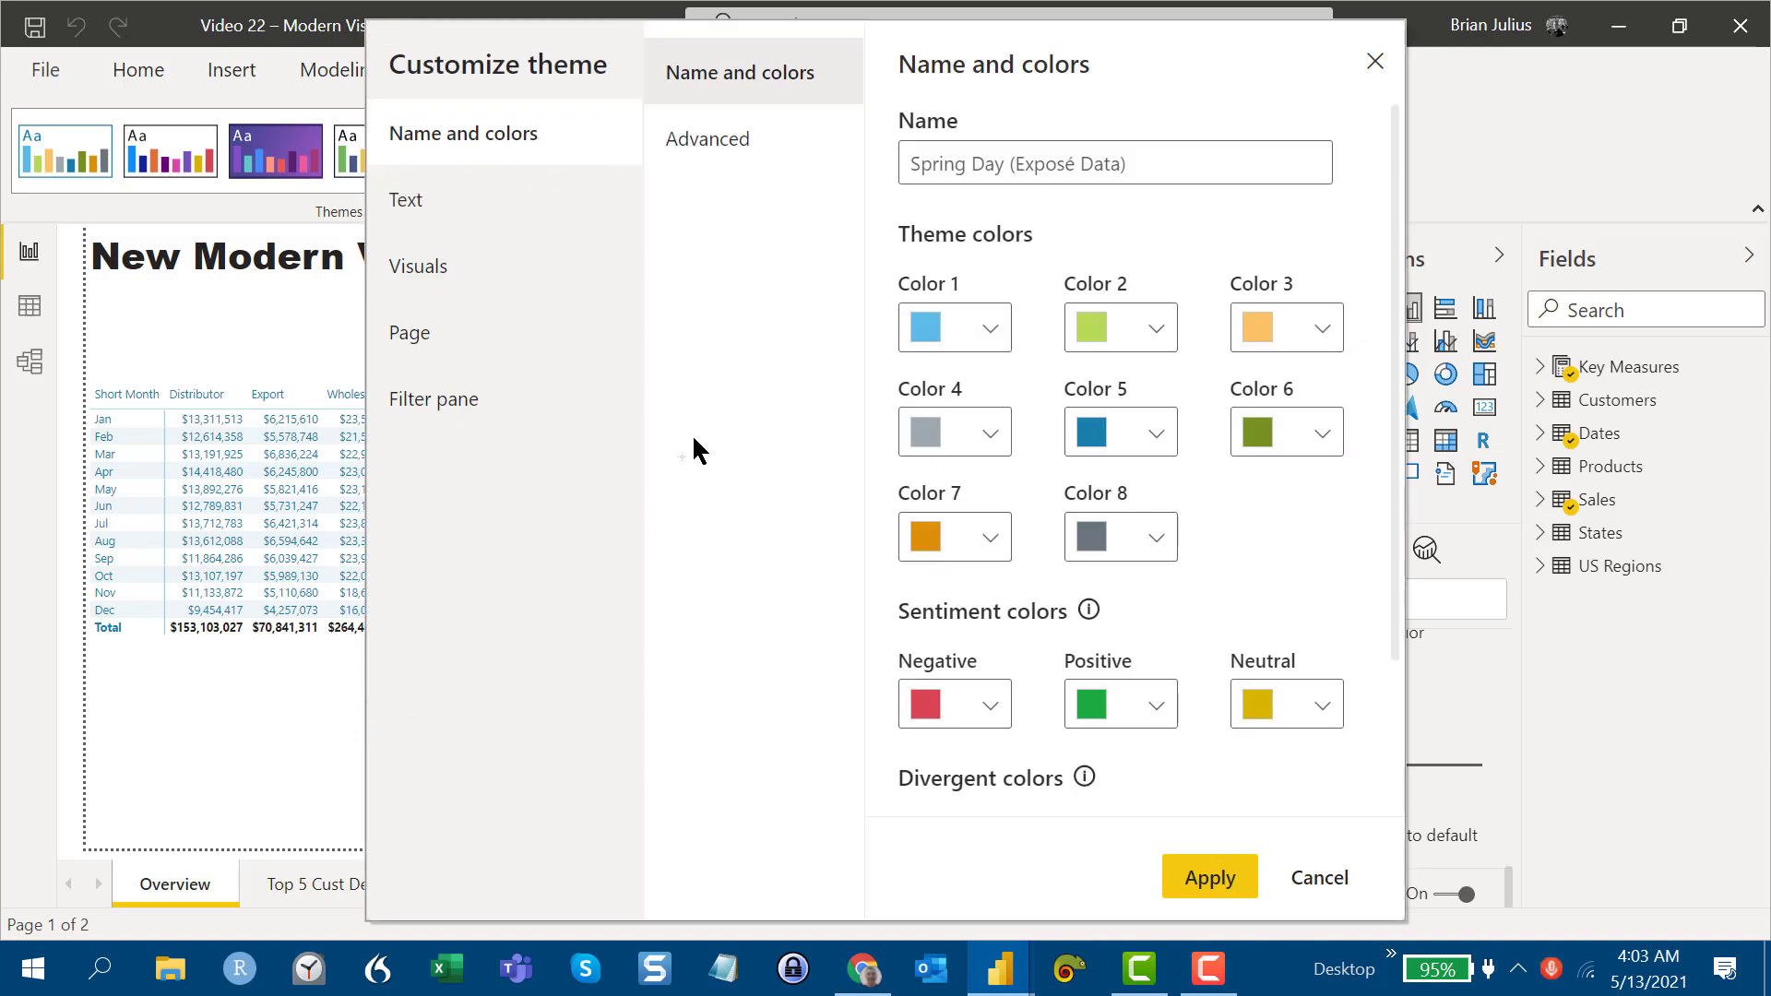
pyautogui.click(443, 397)
pyautogui.click(460, 342)
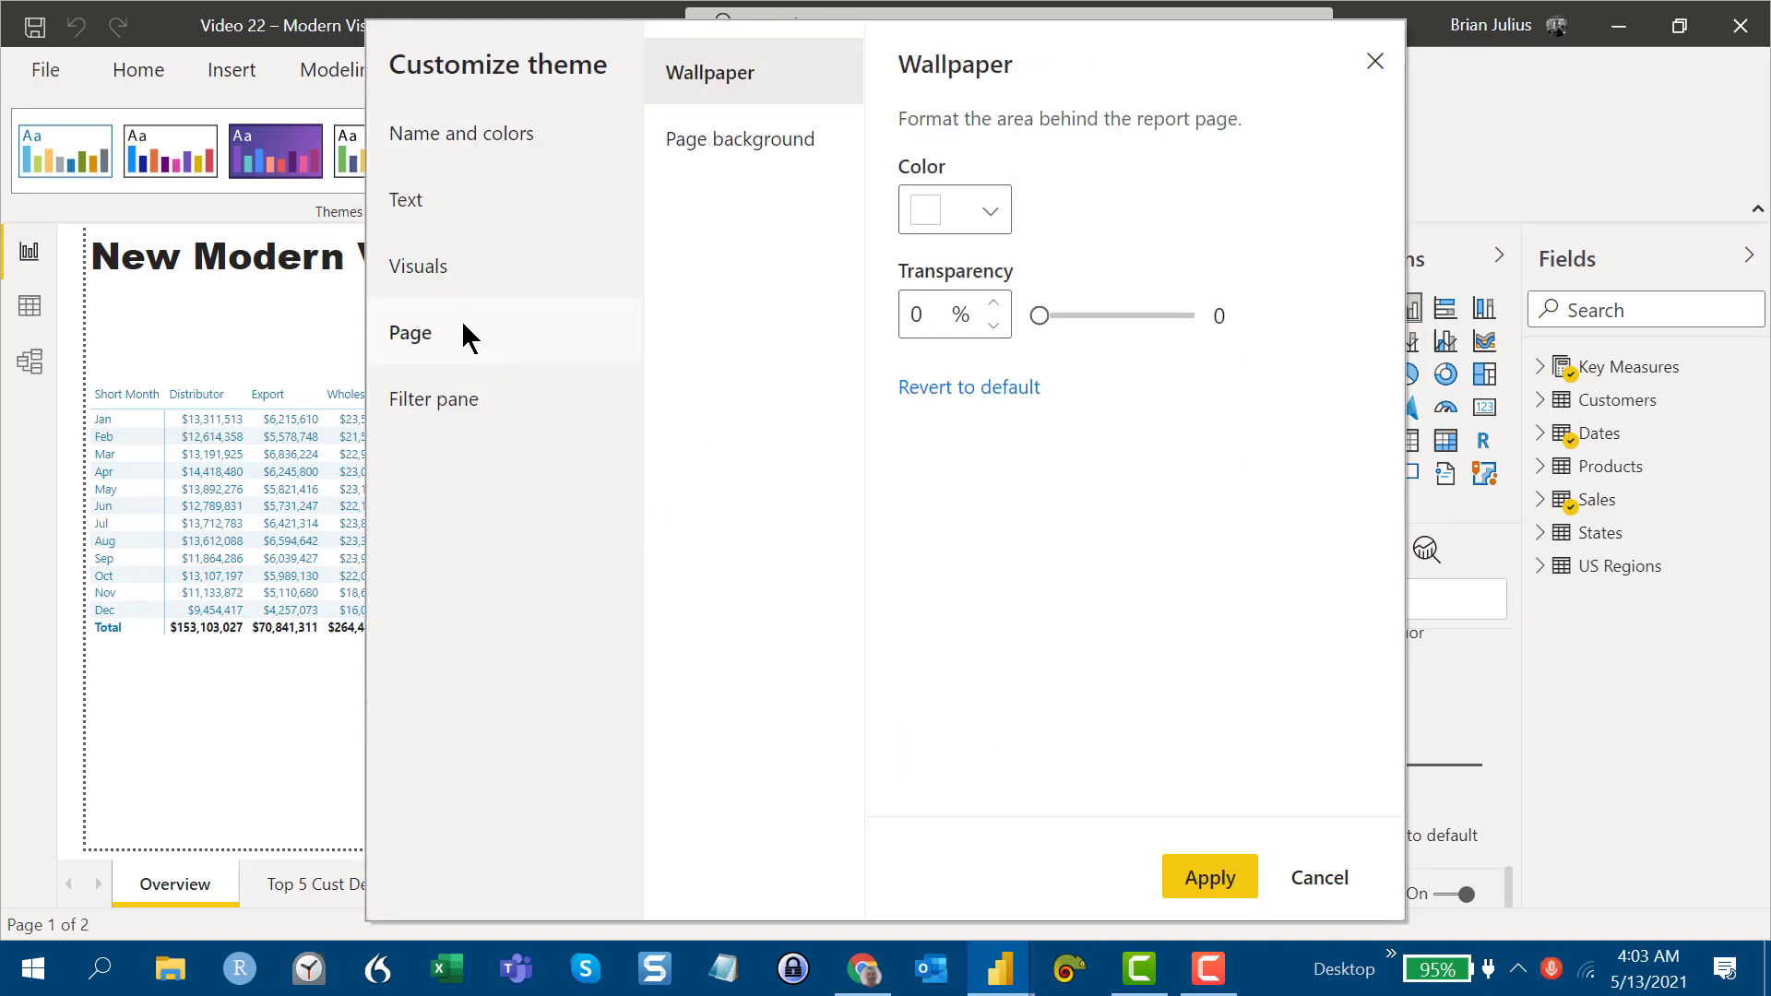
pyautogui.click(480, 267)
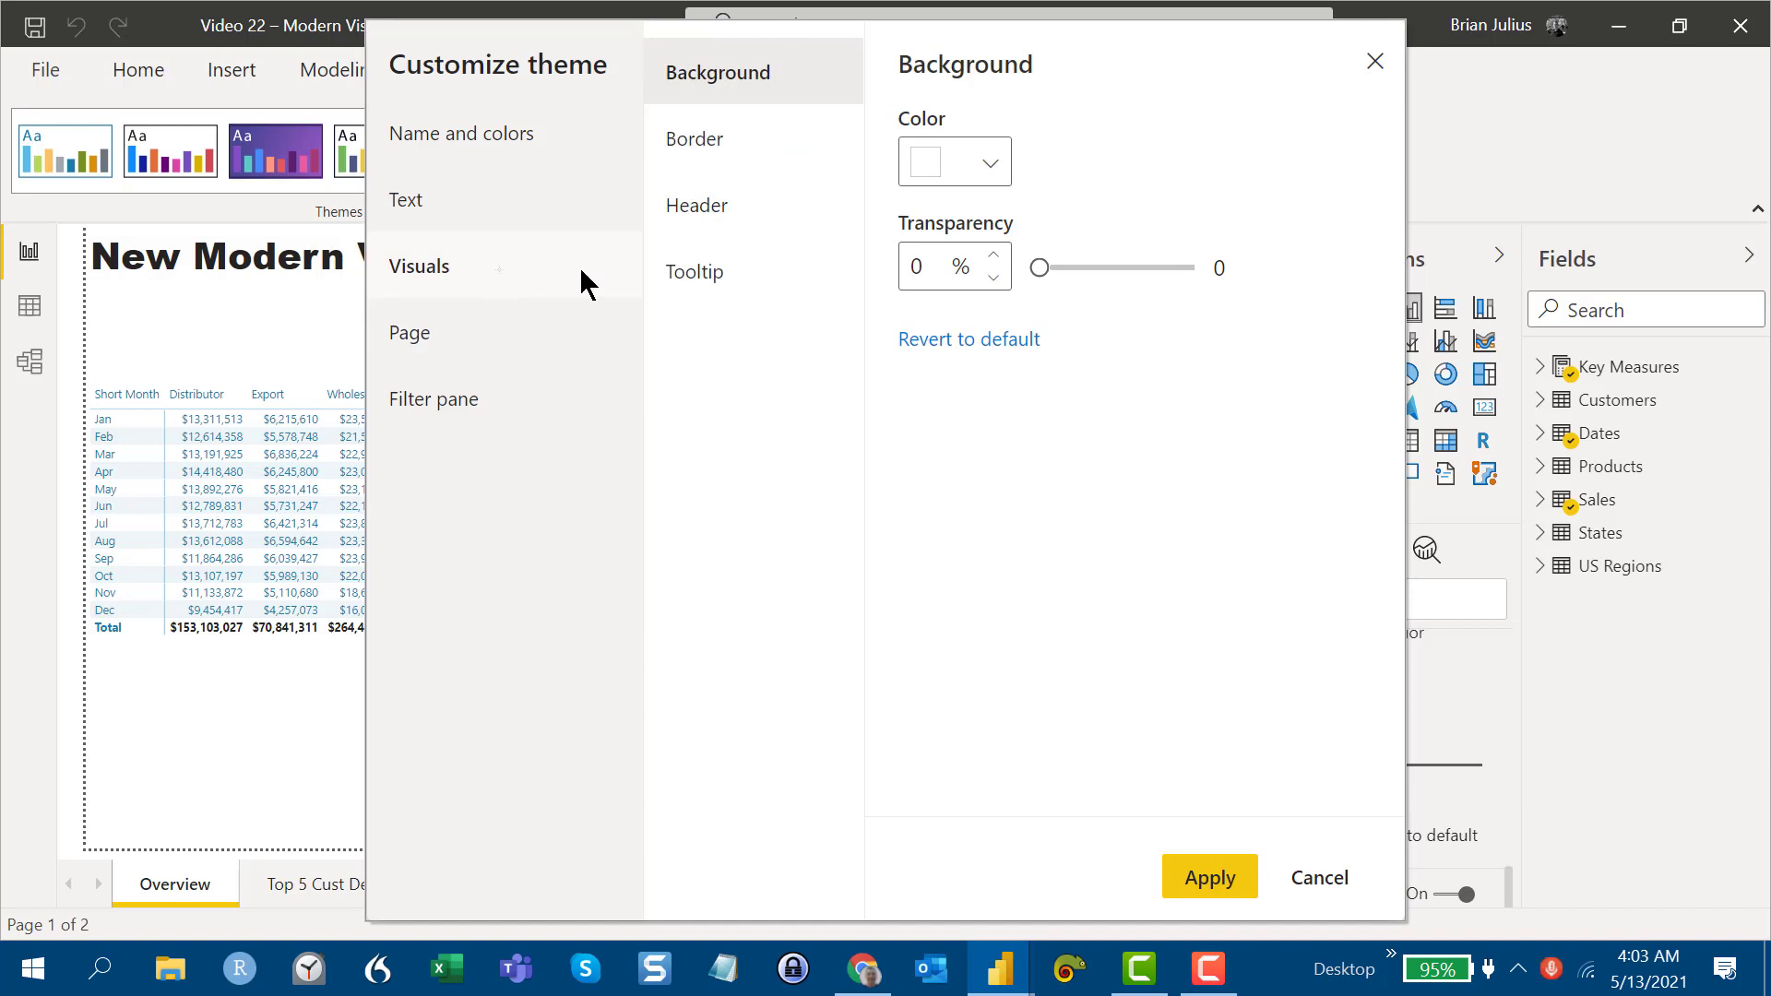
pyautogui.click(705, 281)
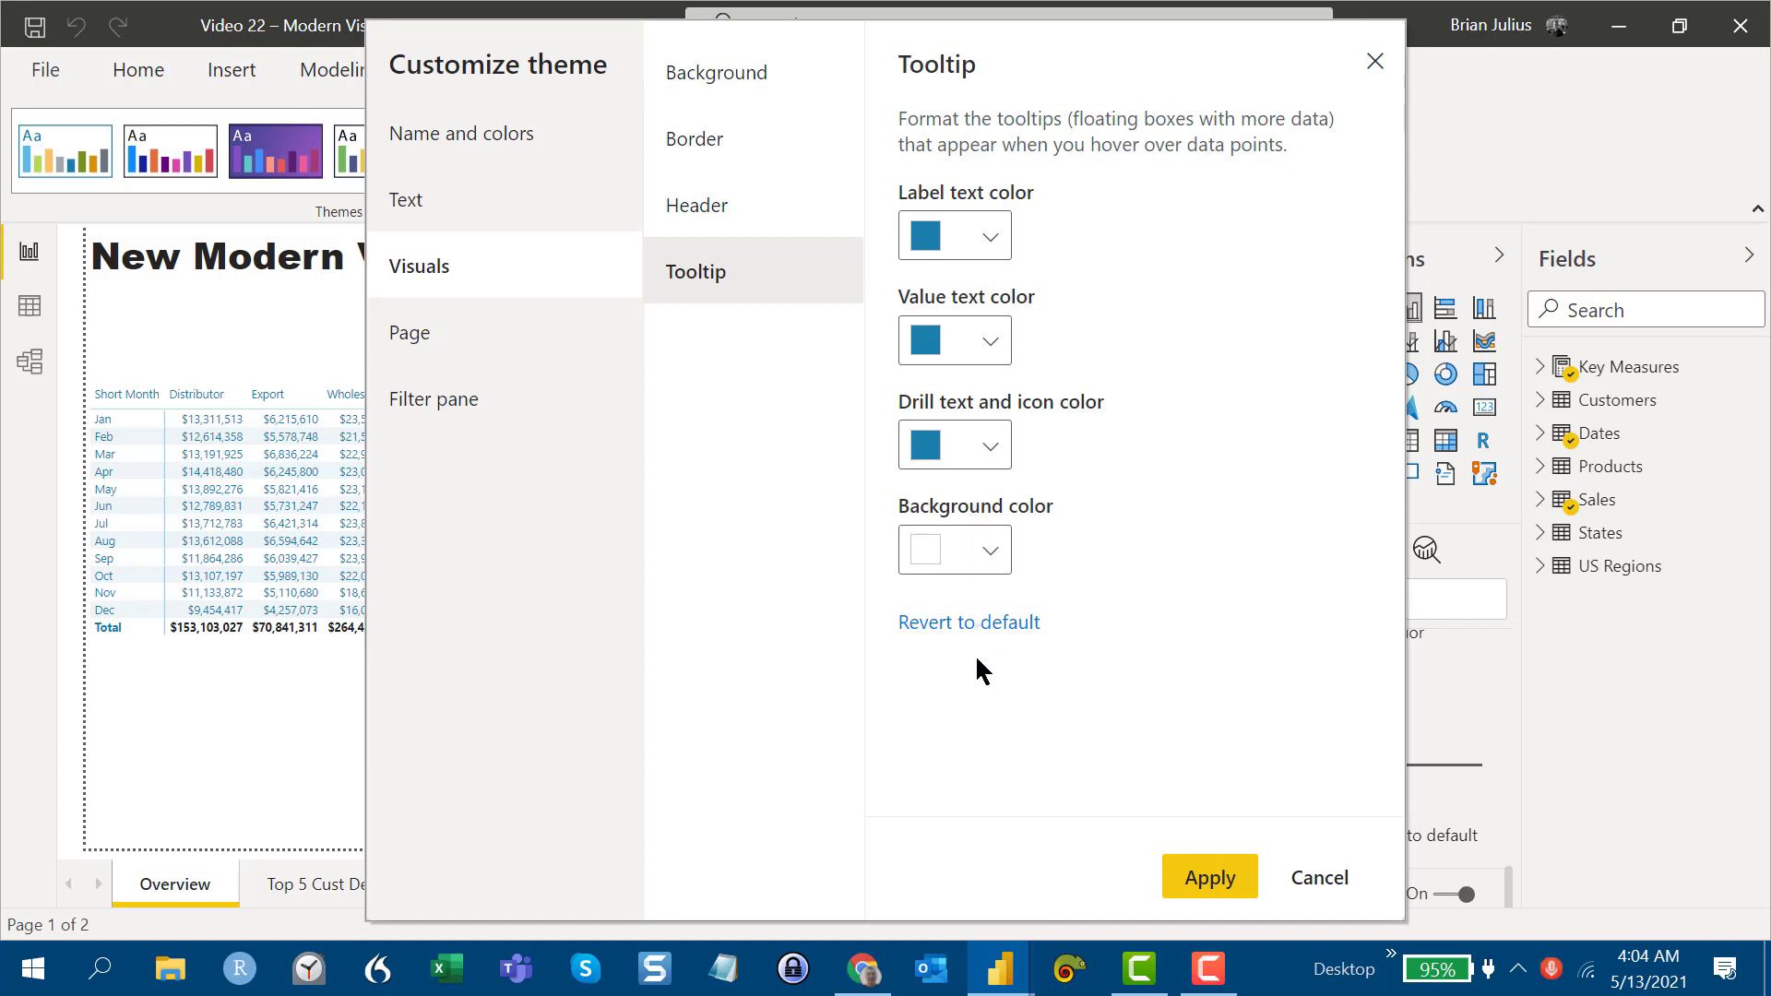
pyautogui.click(1319, 876)
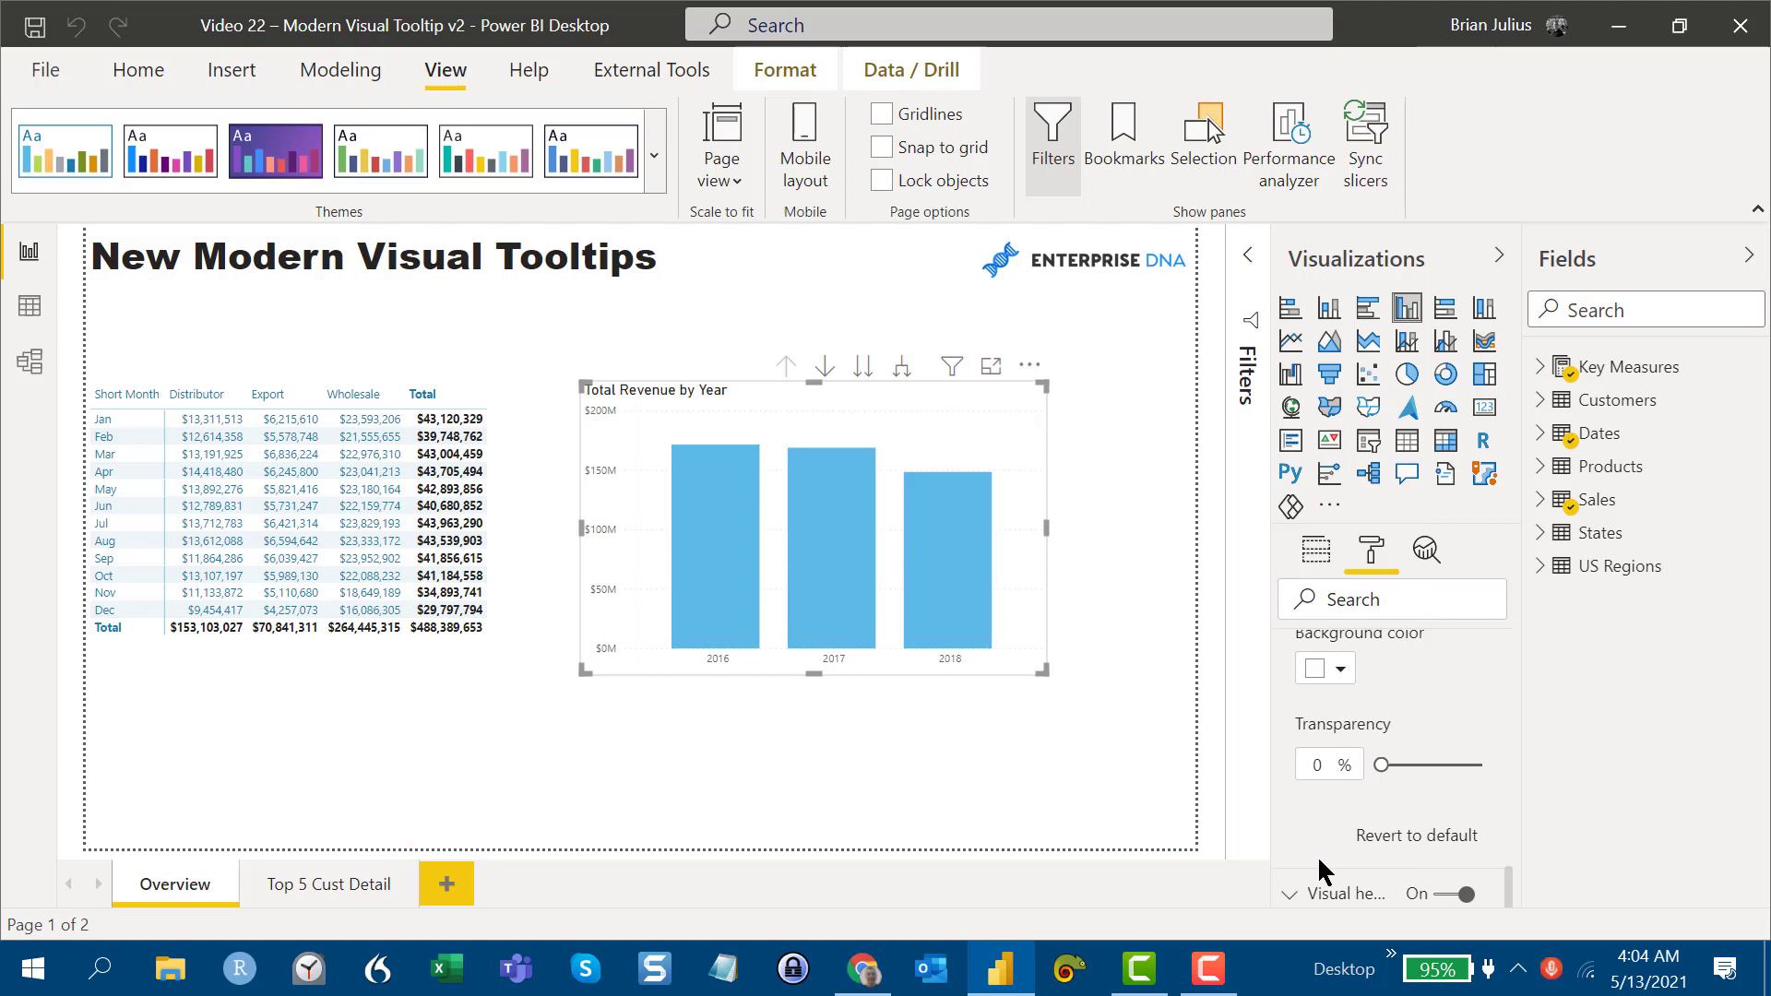
pyautogui.click(1118, 598)
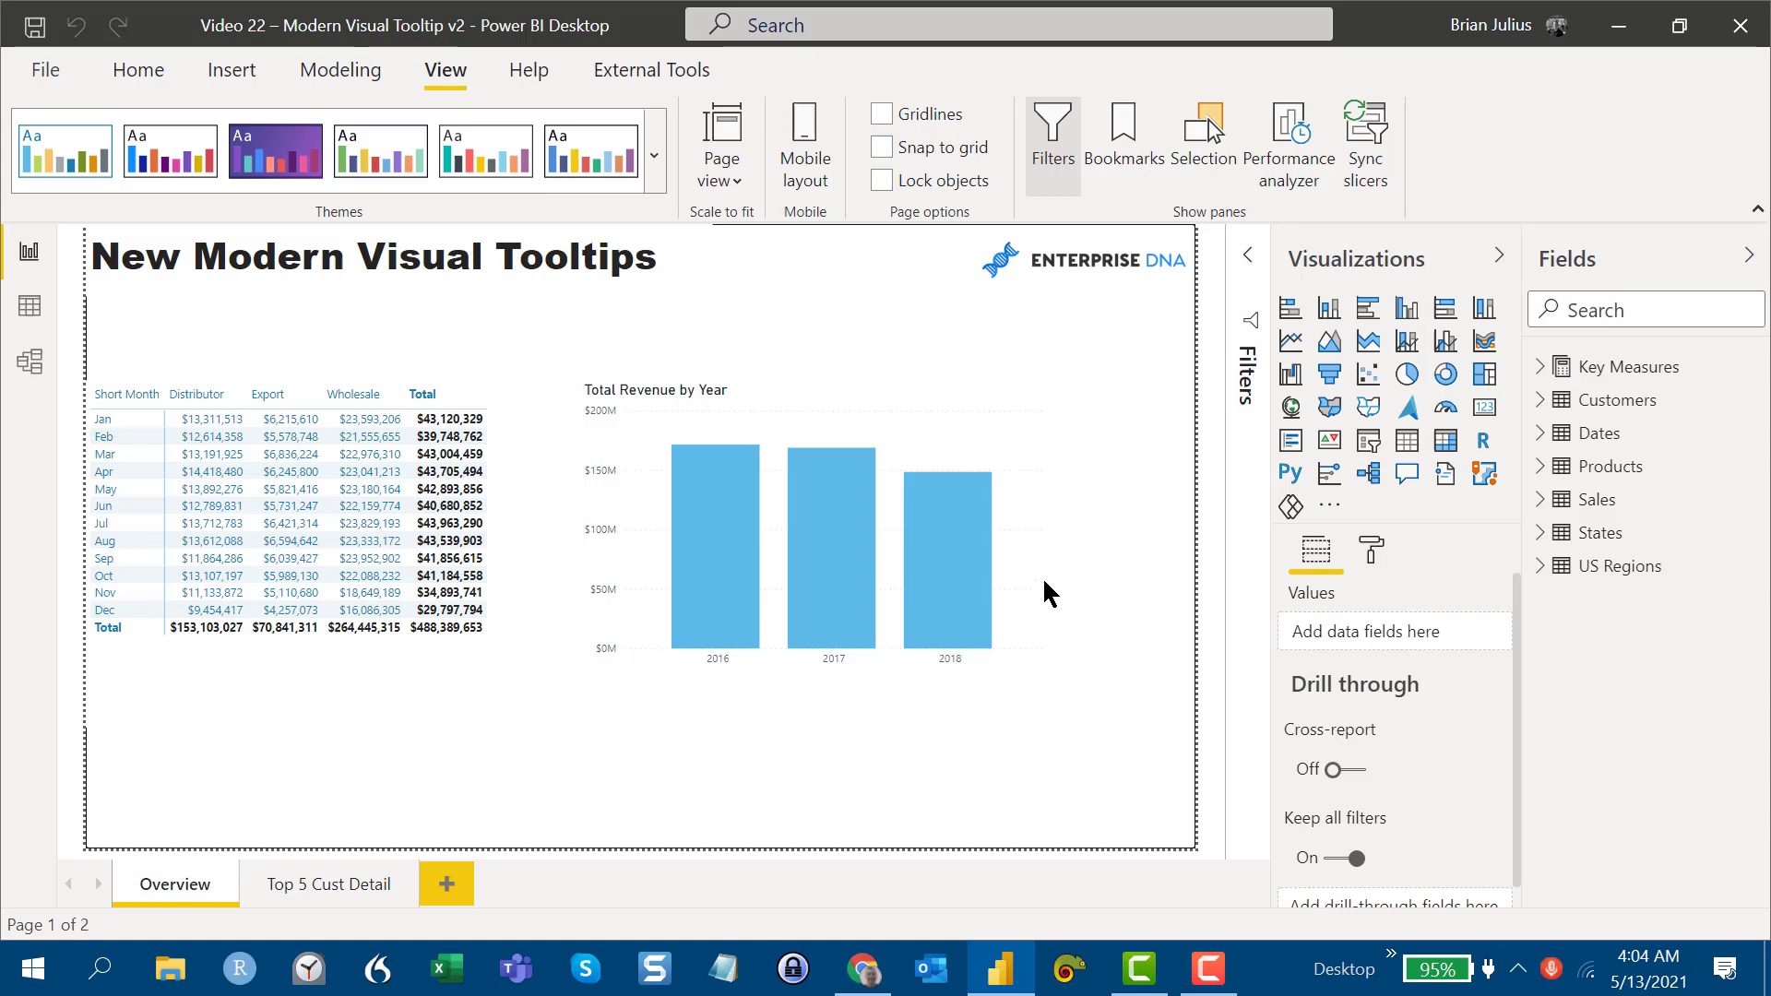
pyautogui.moveTo(1045, 587)
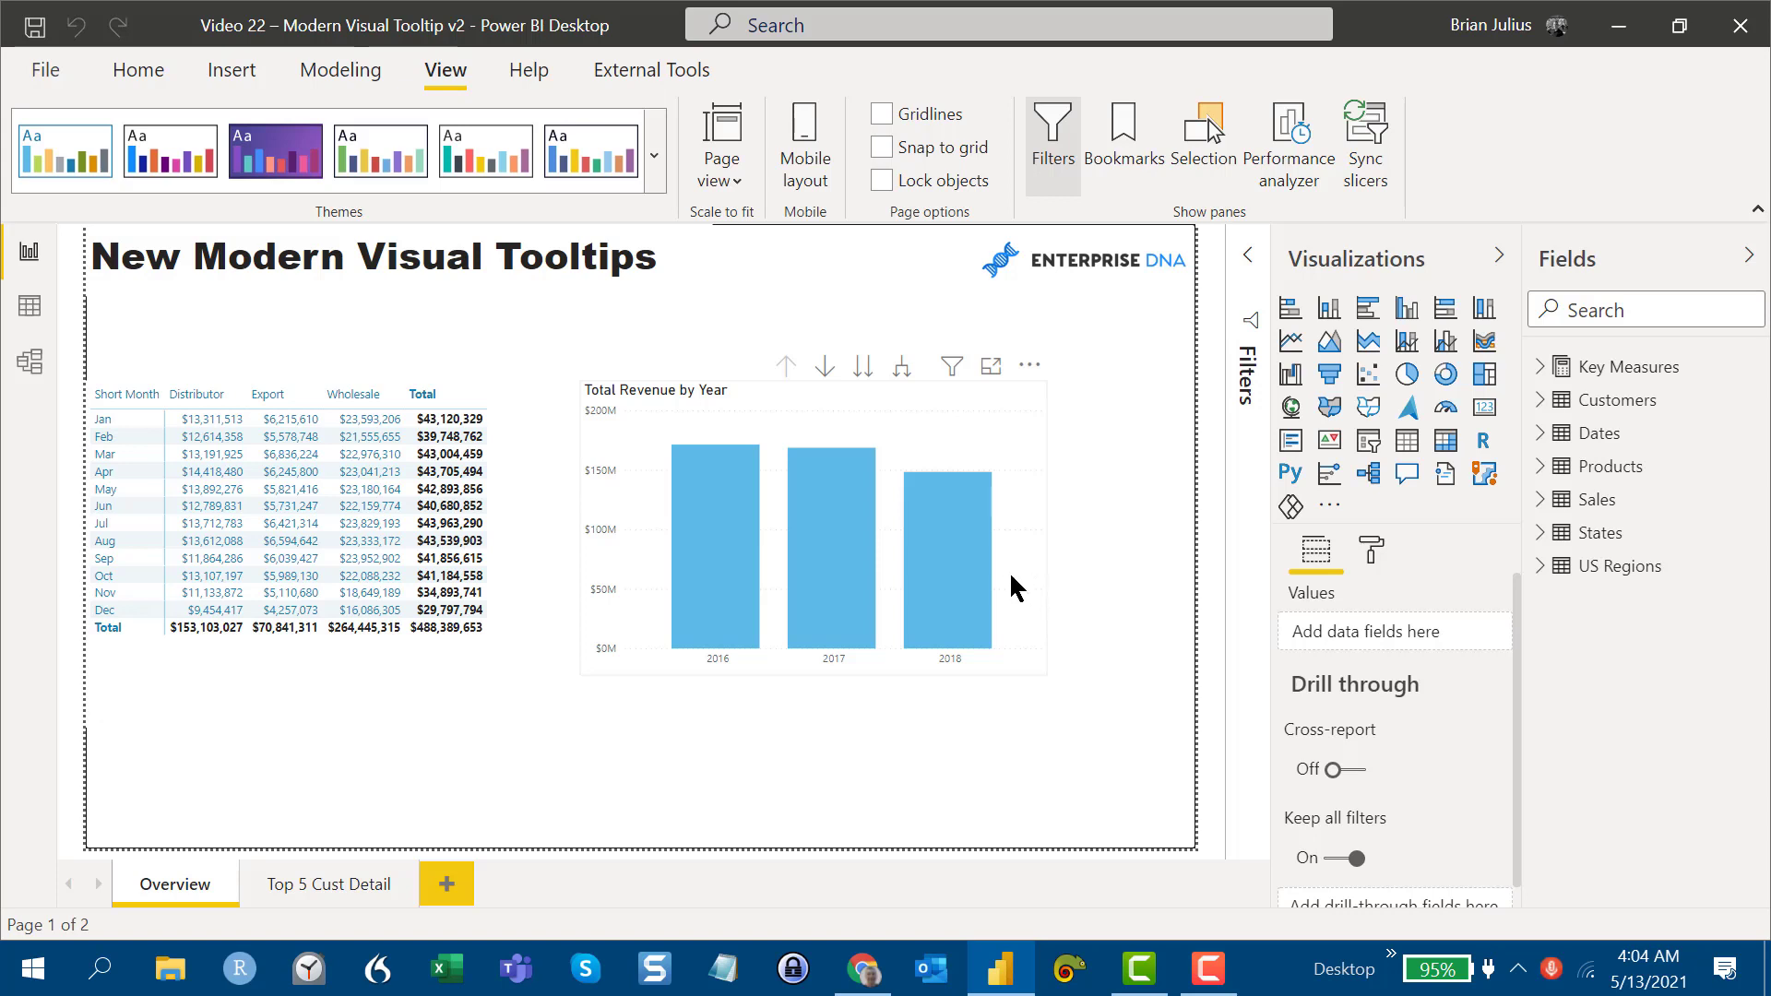
pyautogui.moveTo(986, 547)
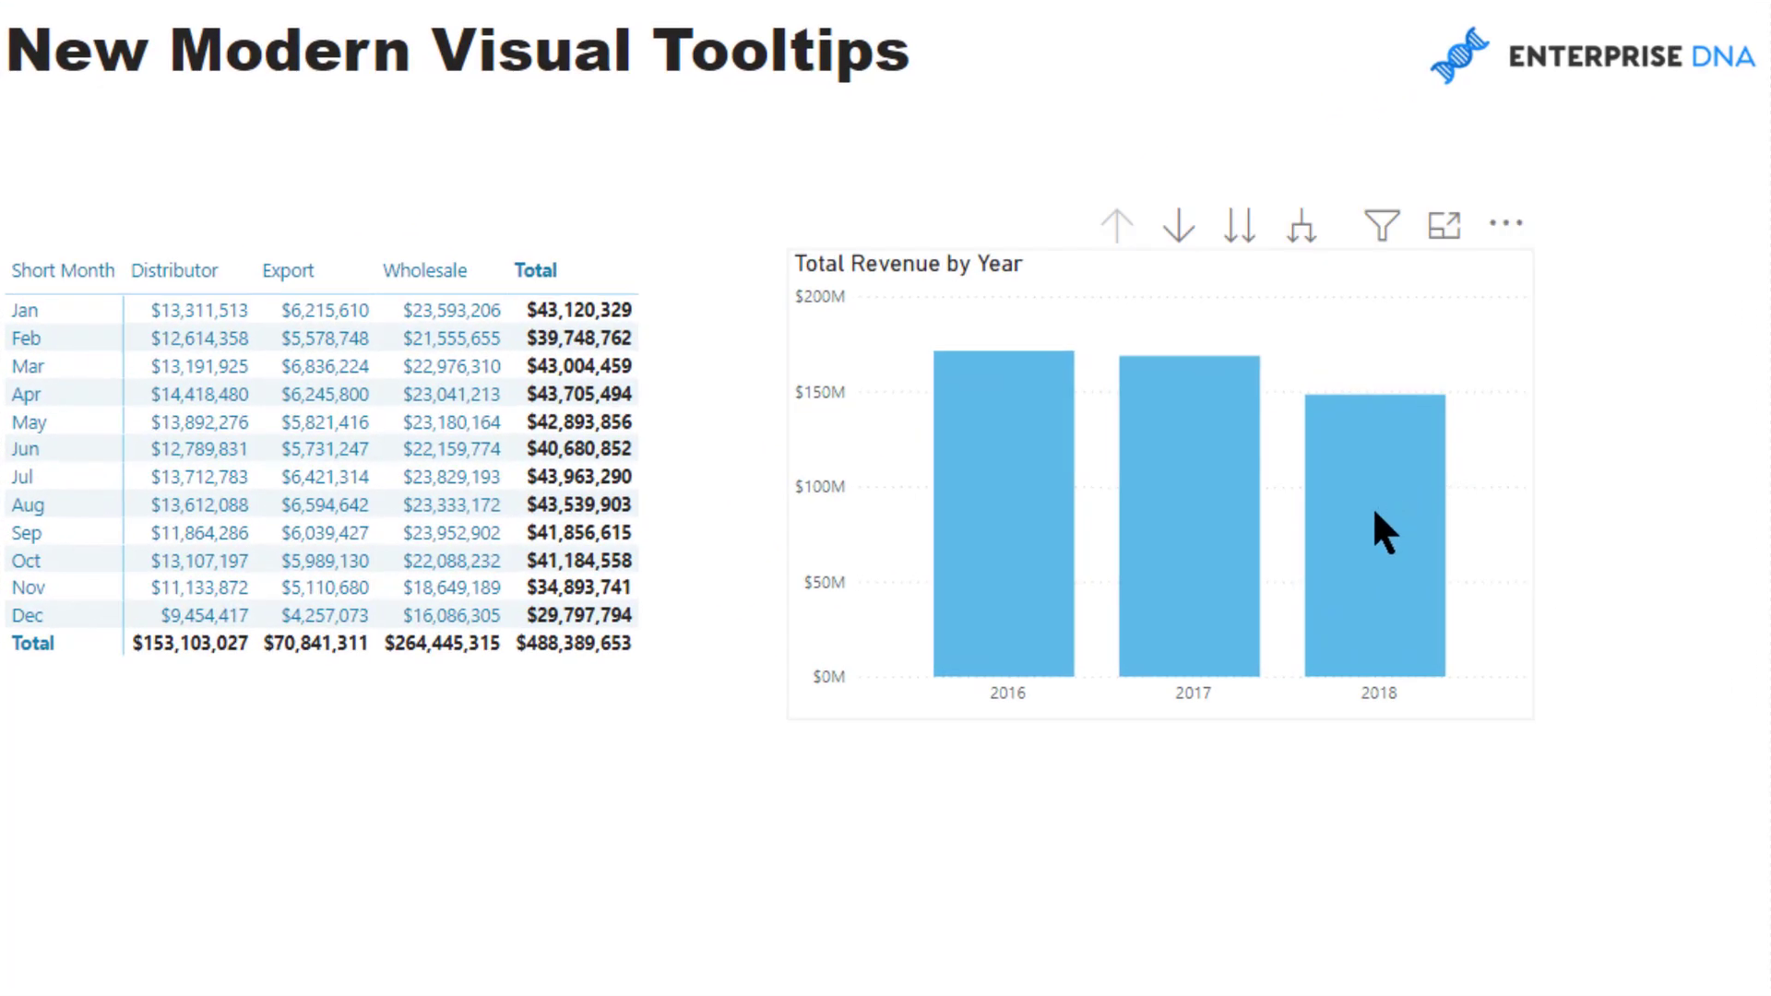
pyautogui.moveTo(1378, 502)
pyautogui.moveTo(1150, 459)
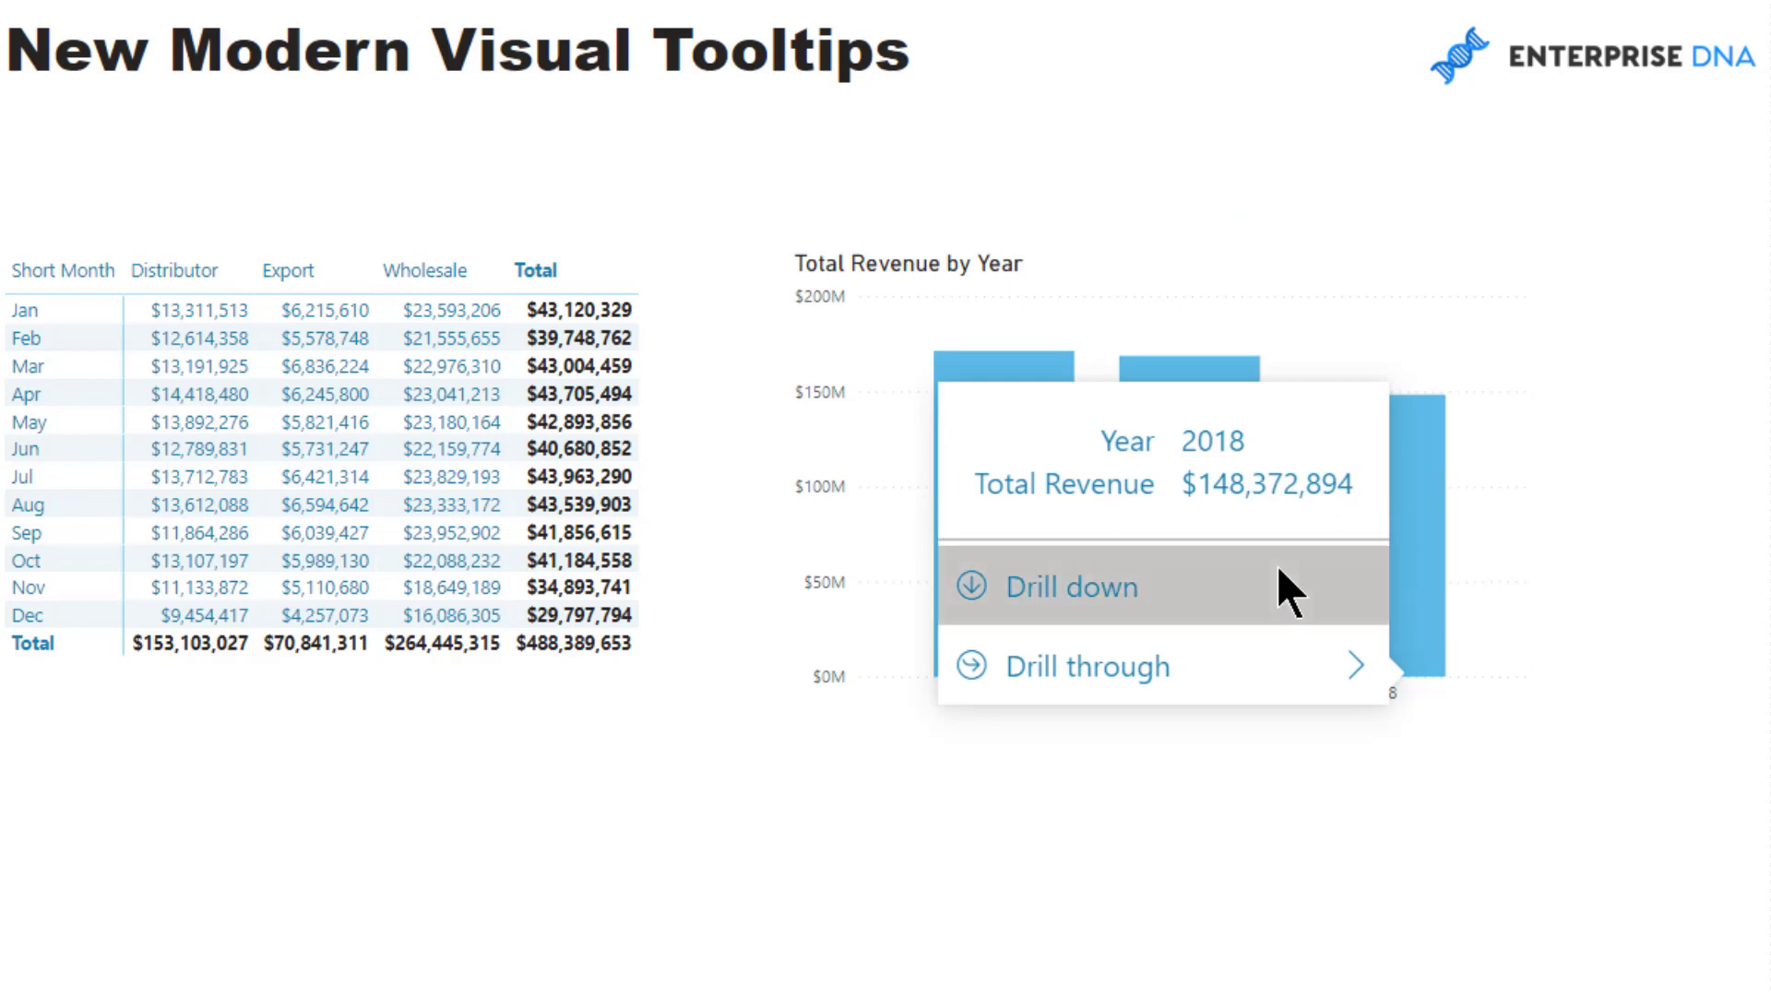
pyautogui.click(1249, 581)
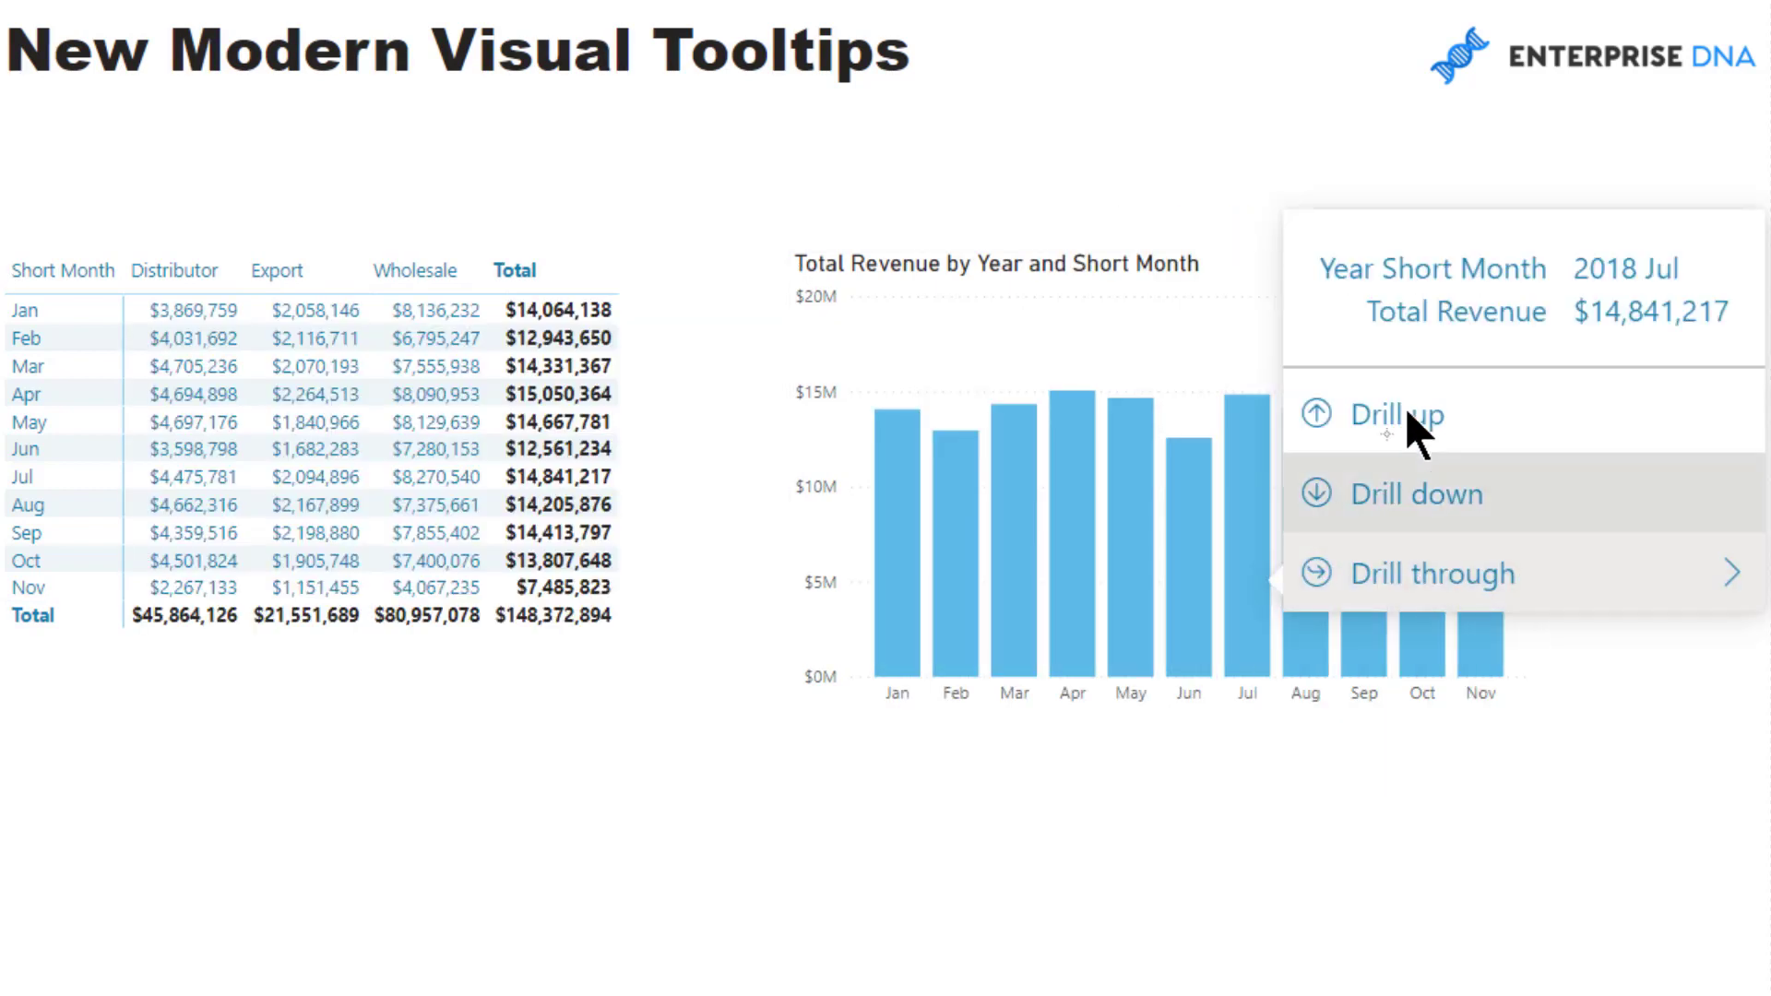
pyautogui.click(1416, 405)
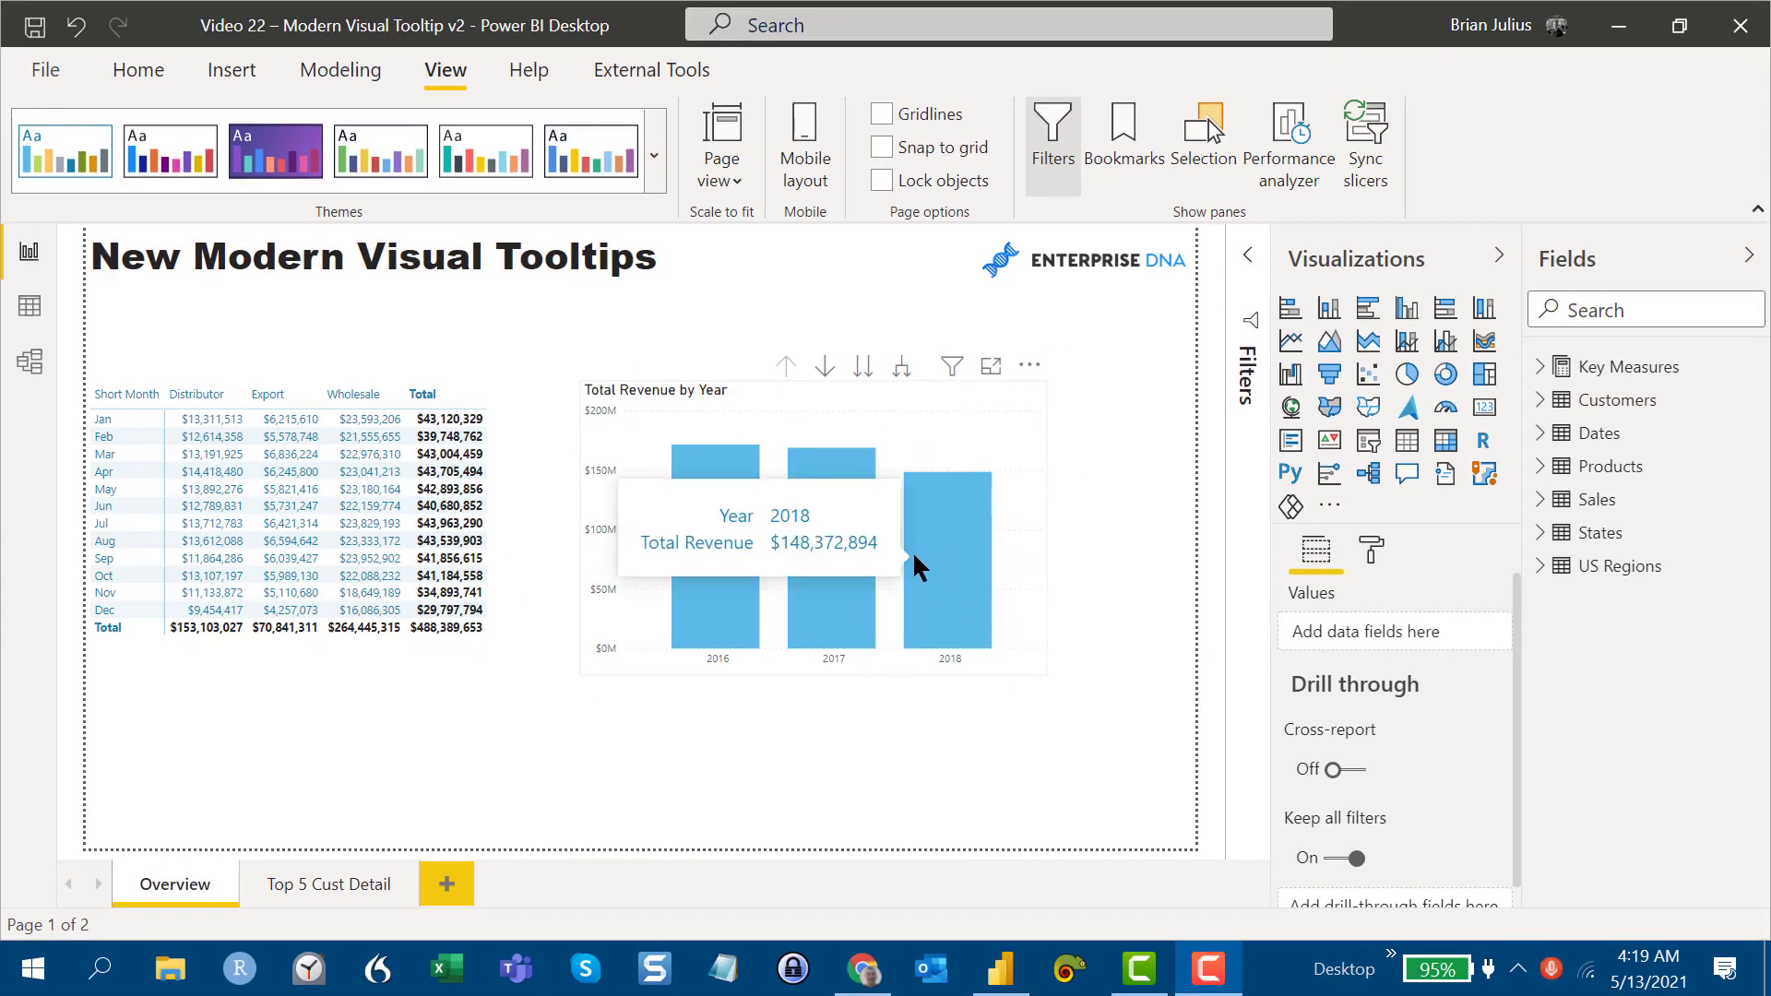
# Step: Drill through from the 2017 bar to the Top 5 Cust Detail page
pyautogui.moveTo(833, 572)
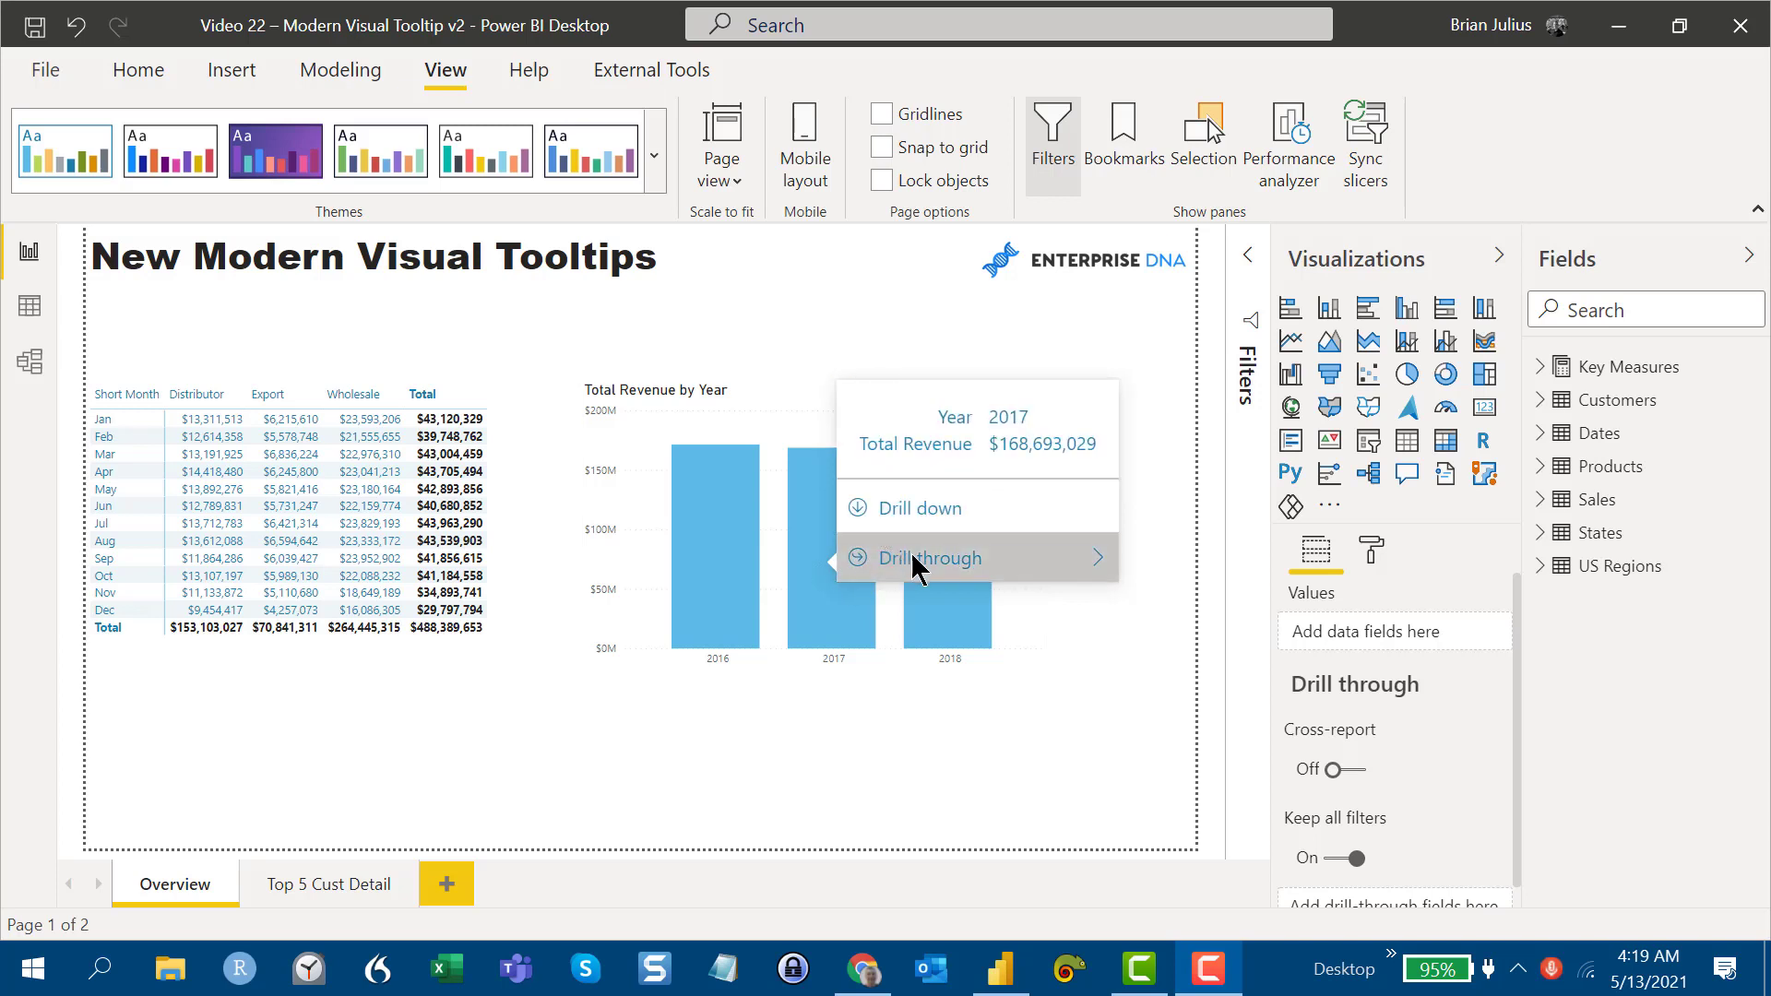
pyautogui.moveTo(931, 562)
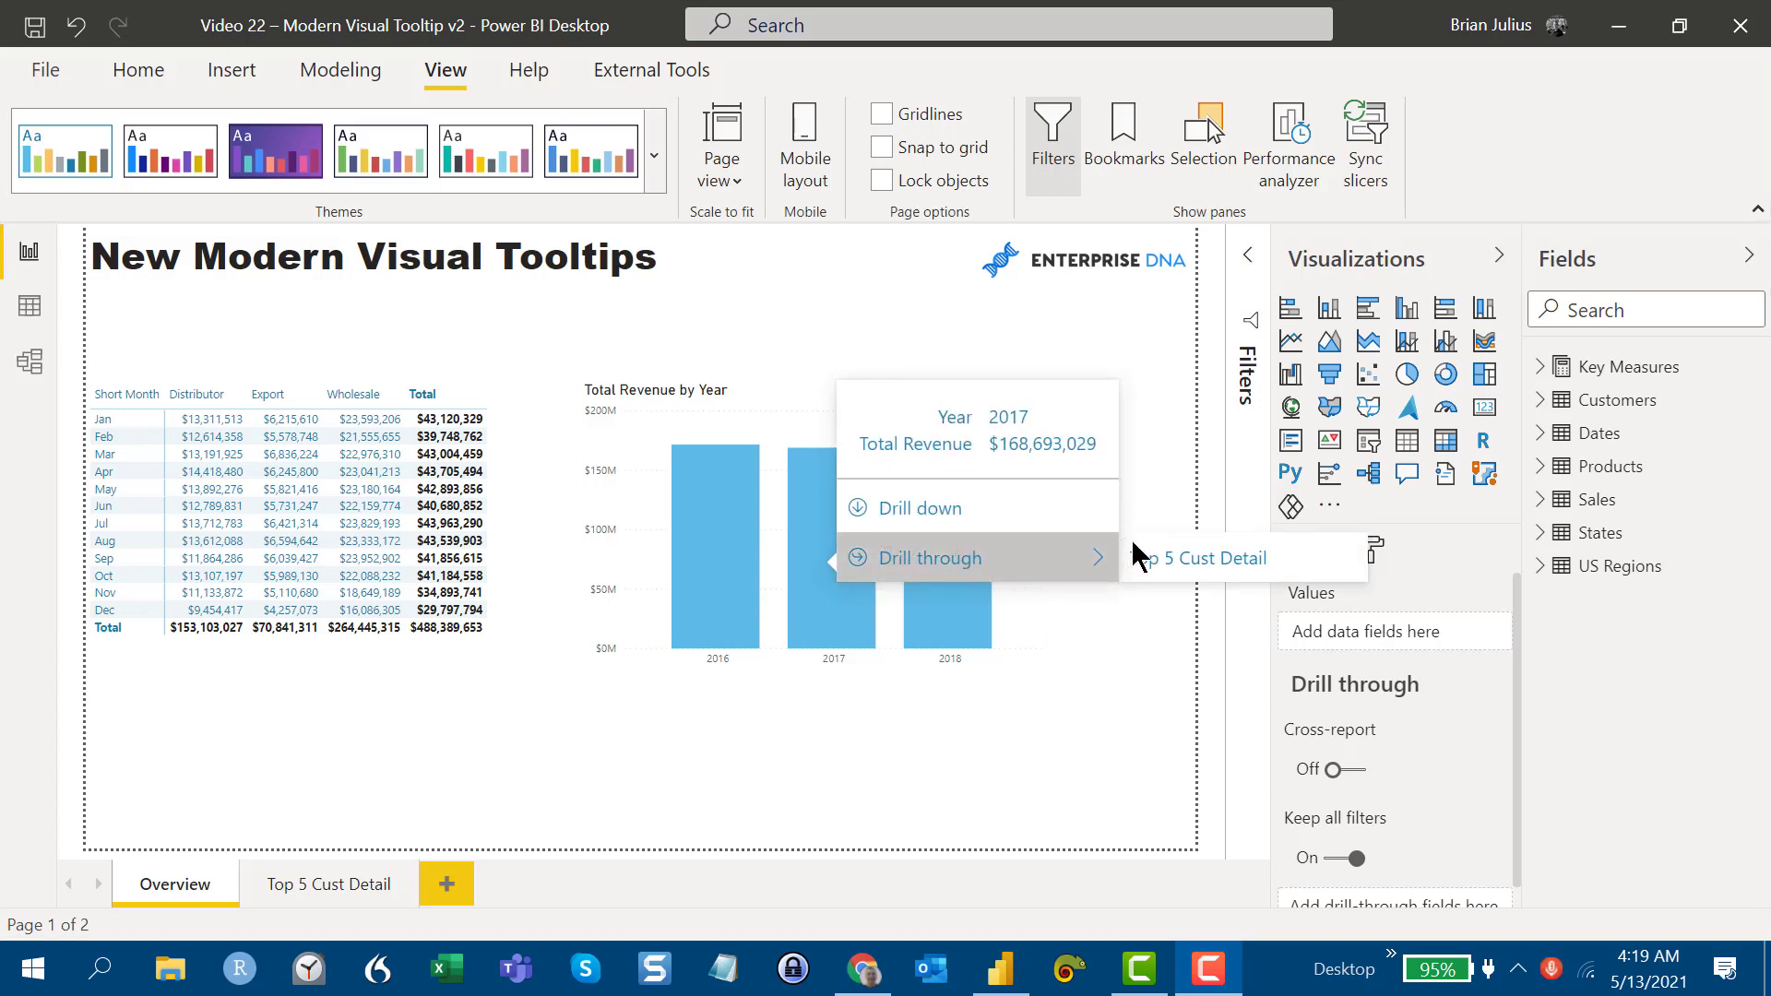
pyautogui.click(1156, 565)
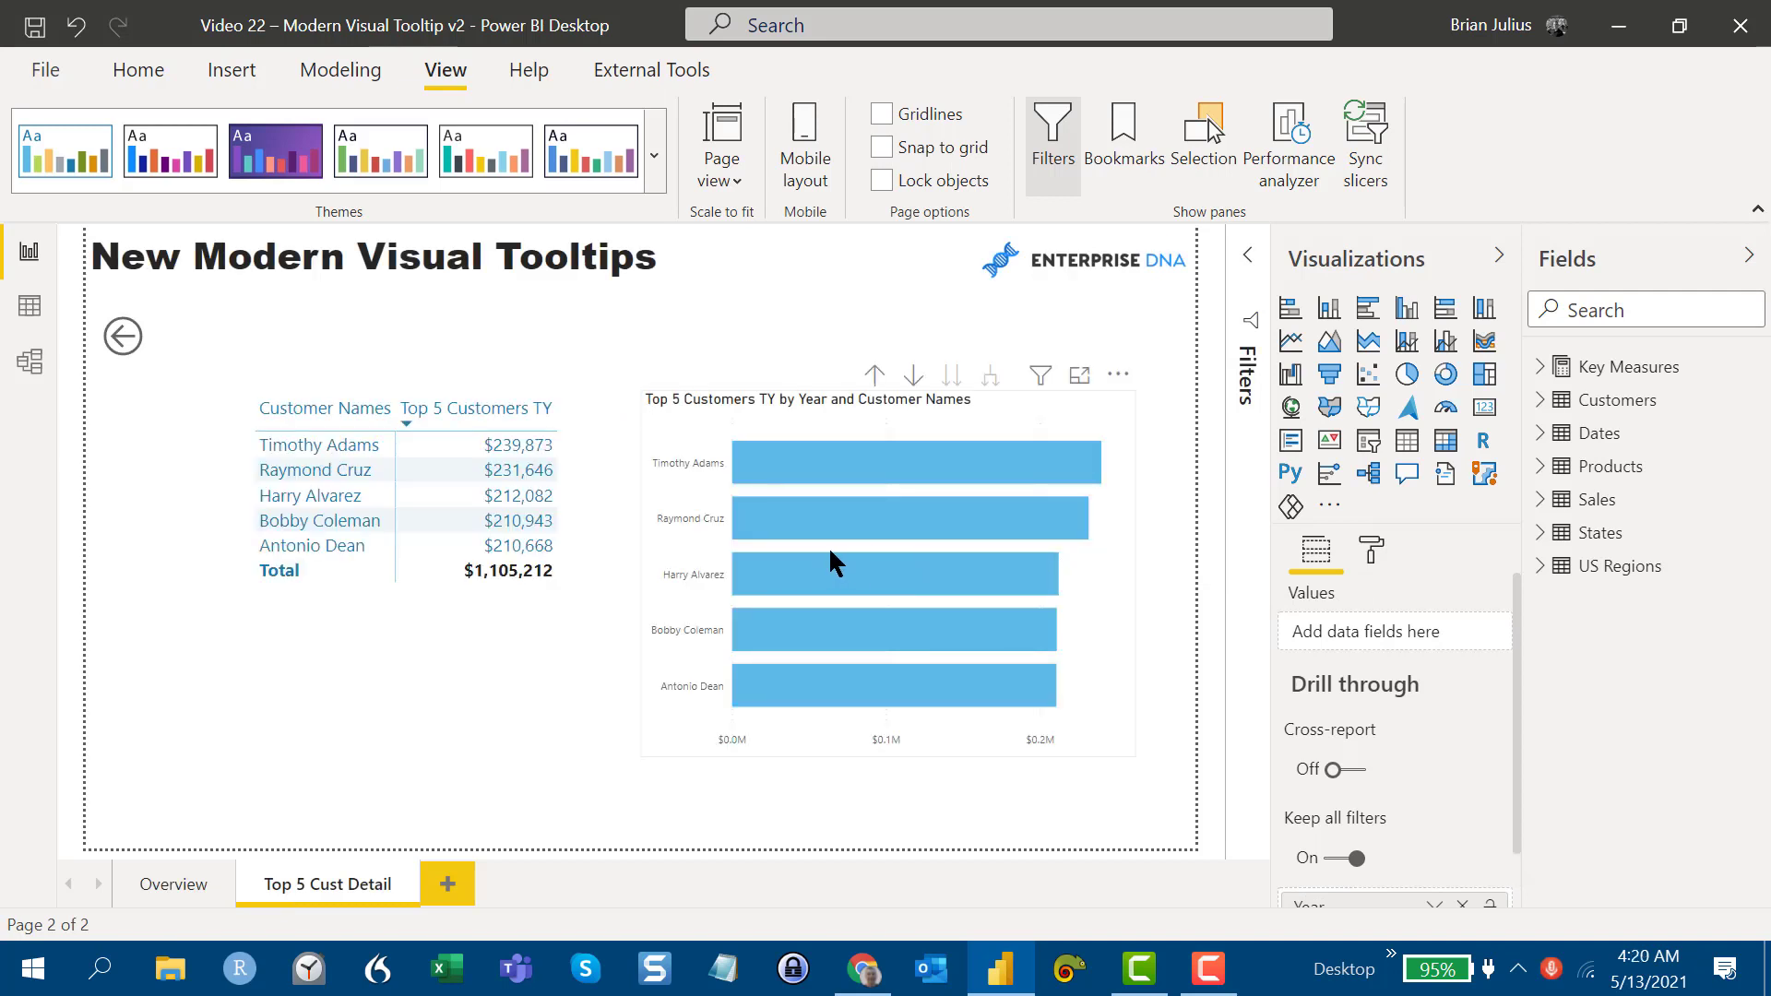
# Step: Use the customer chart's tooltip to drill up to 2017 ($1,105,212), then back down to the five customers
pyautogui.moveTo(829, 561)
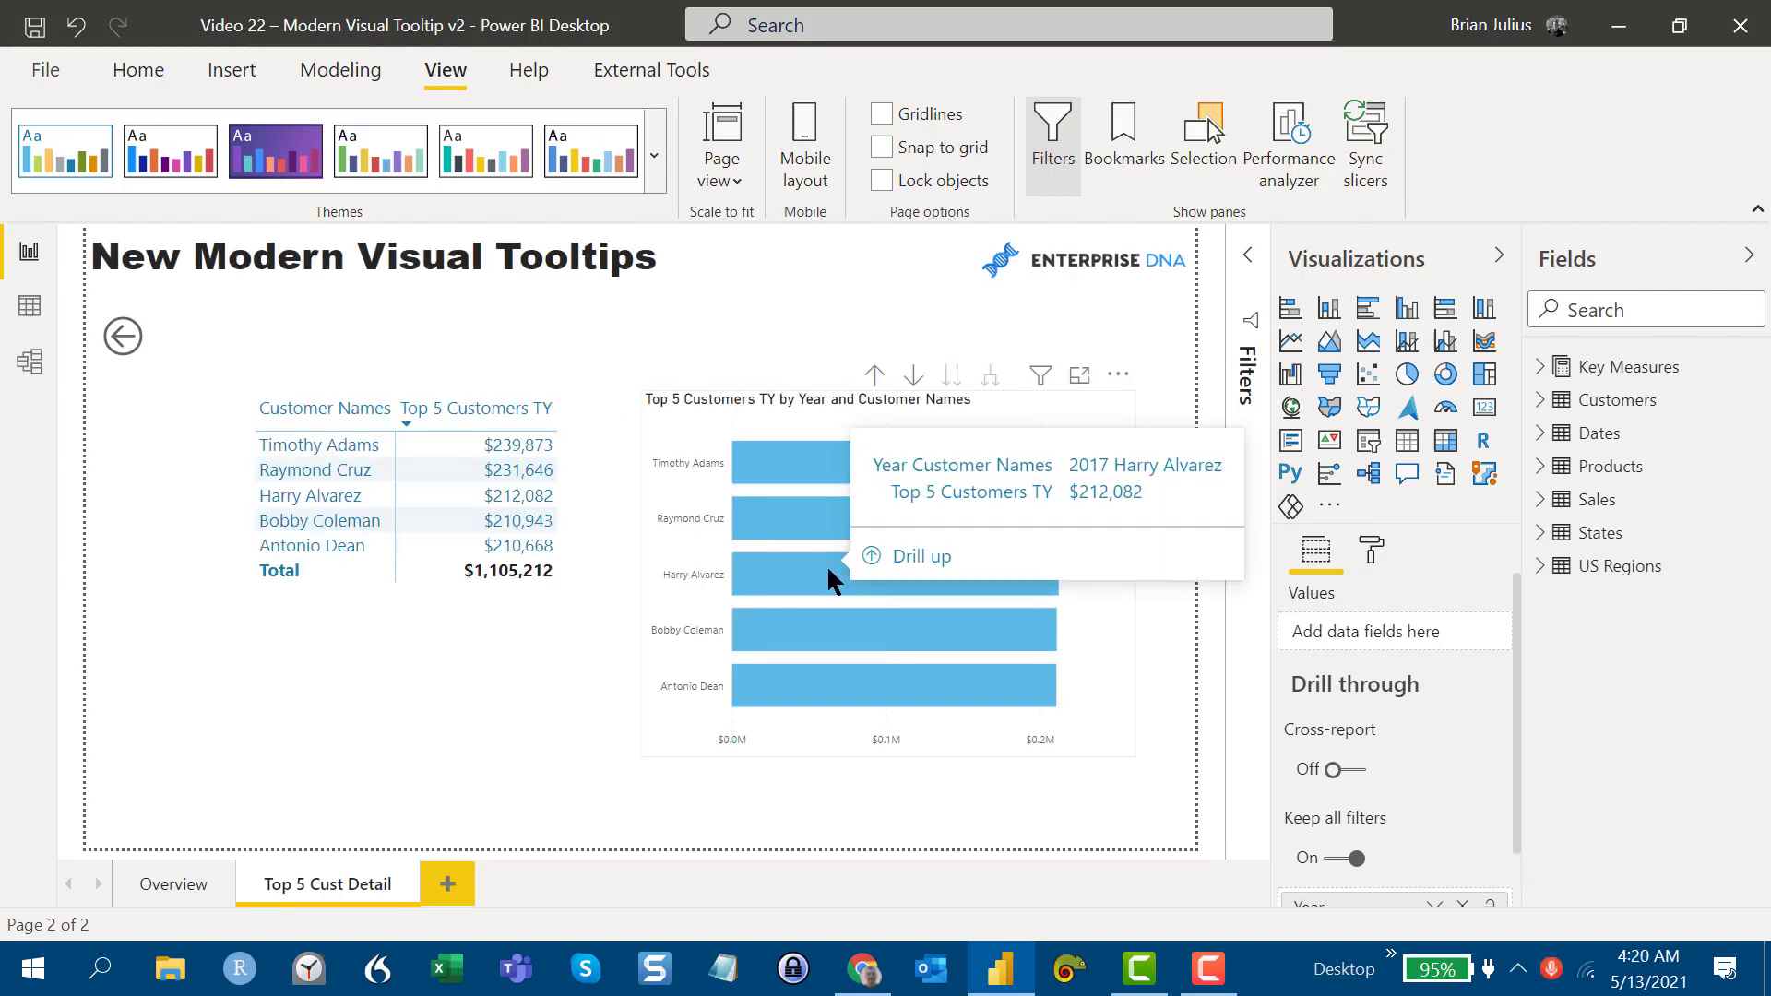
pyautogui.click(919, 553)
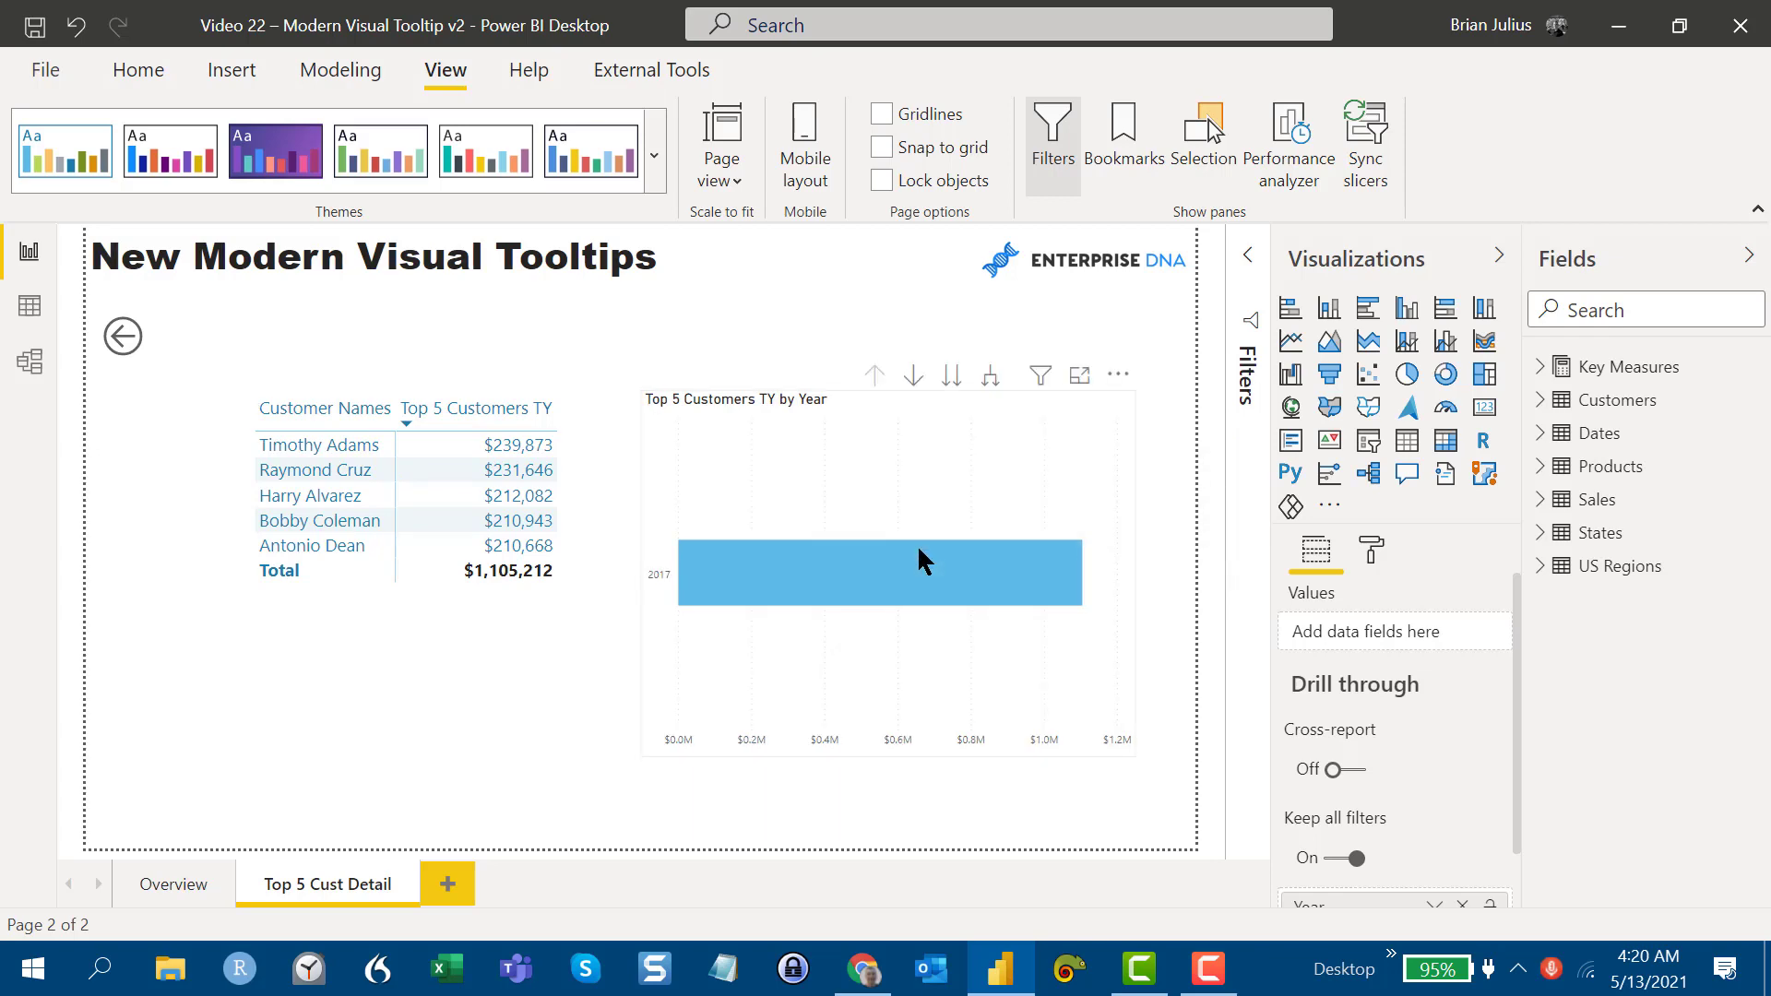
pyautogui.moveTo(913, 580)
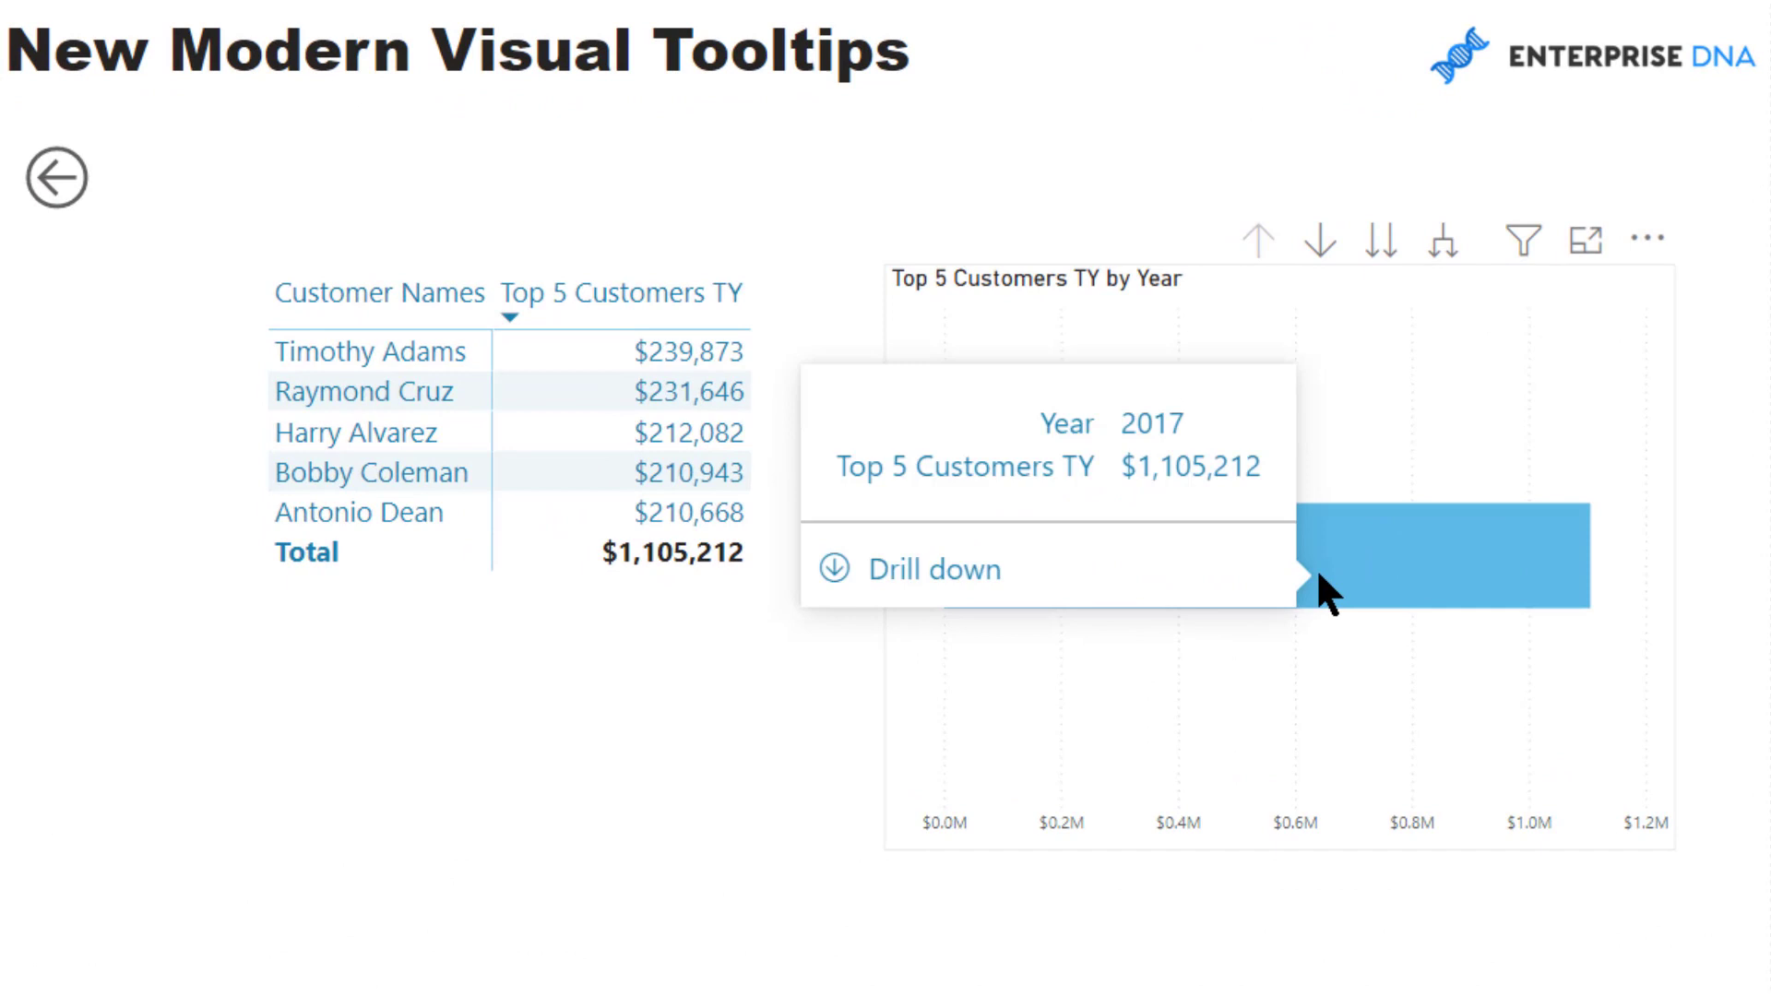
pyautogui.click(1192, 565)
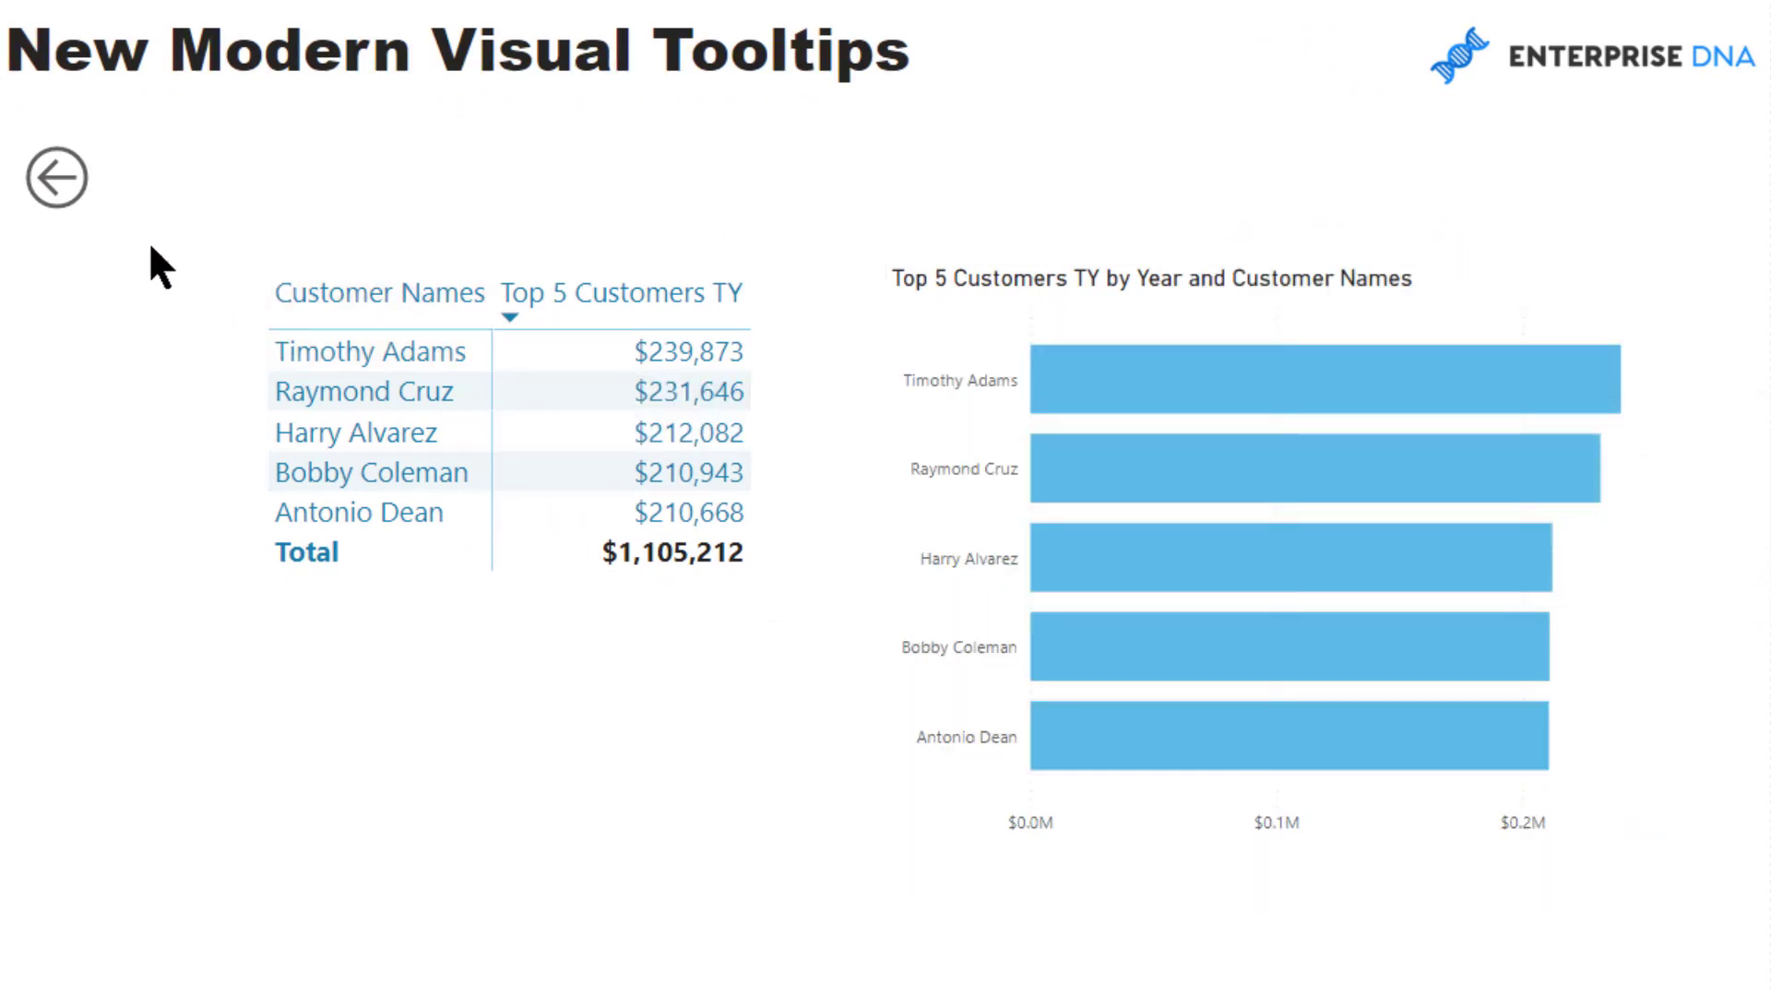
# Step: Return from Top 5 Cust Detail to the Overview page using the back arrow button
pyautogui.keyDown('ctrl'); pyautogui.click(39, 172); pyautogui.keyUp('ctrl')
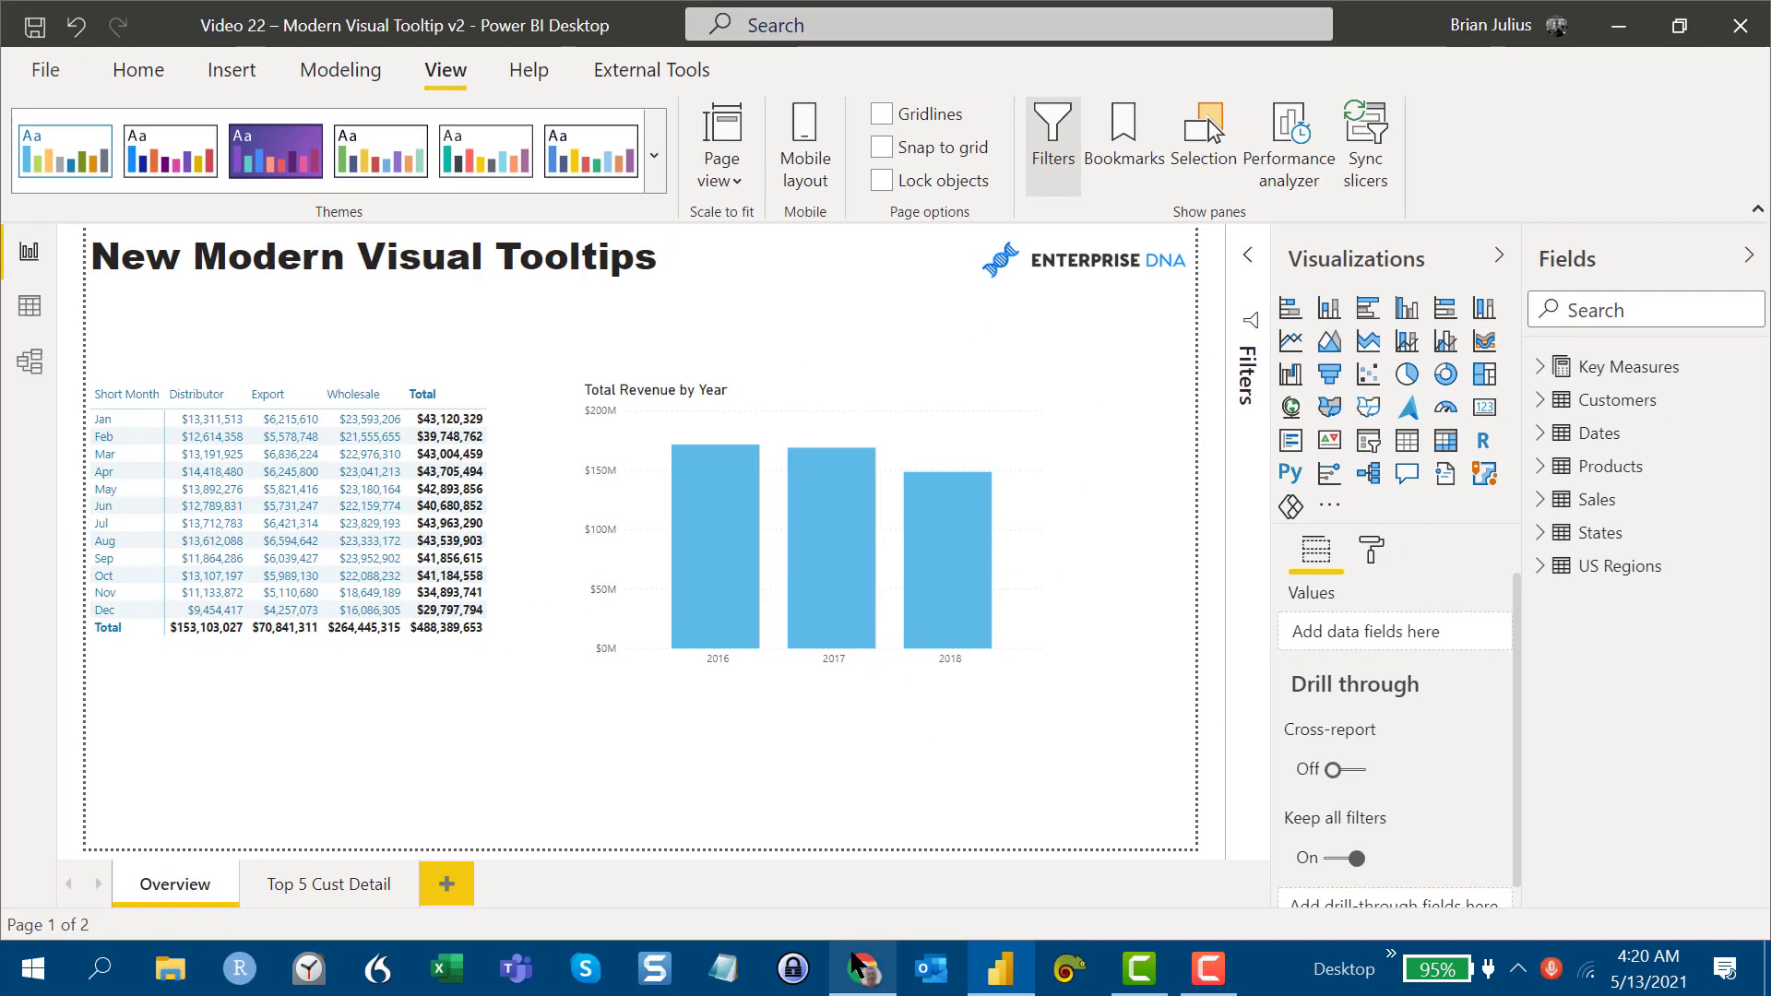
# Step: Switch to Chrome's Power BI May 2021 feature summary listing drill-action tooltip limitations
pyautogui.click(859, 968)
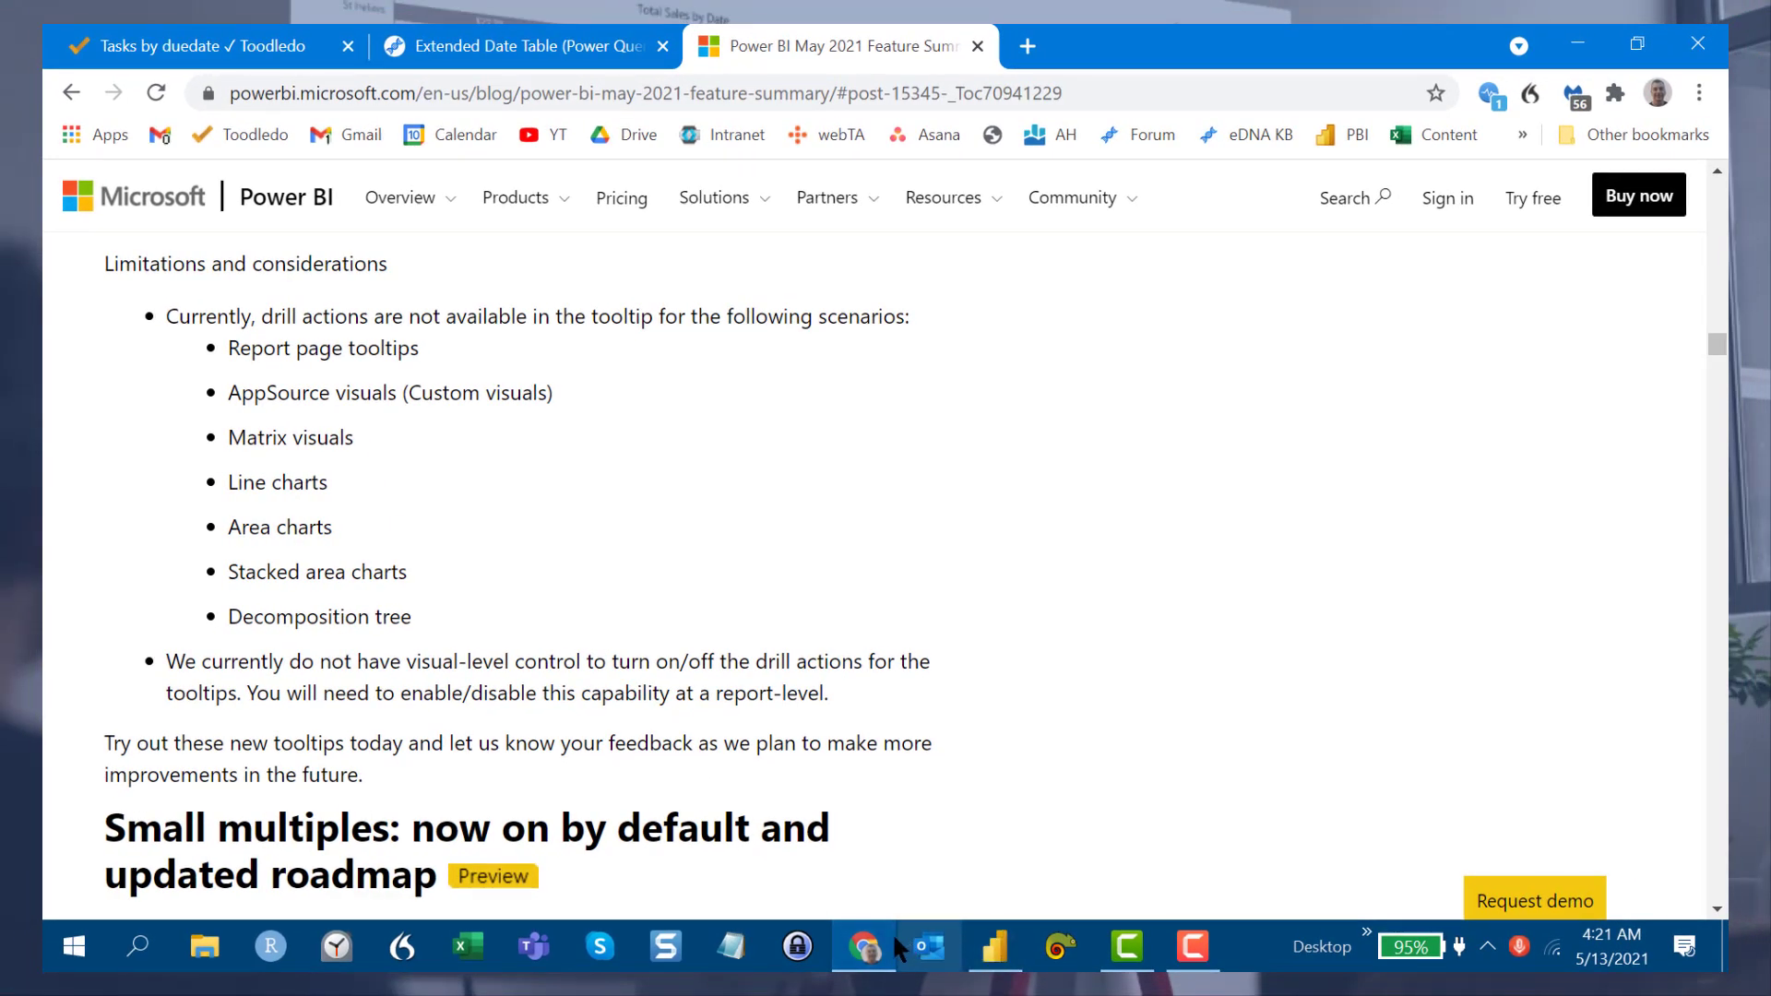
# Step: Minimise Chrome to bring back the Power BI report's Overview page
pyautogui.click(868, 959)
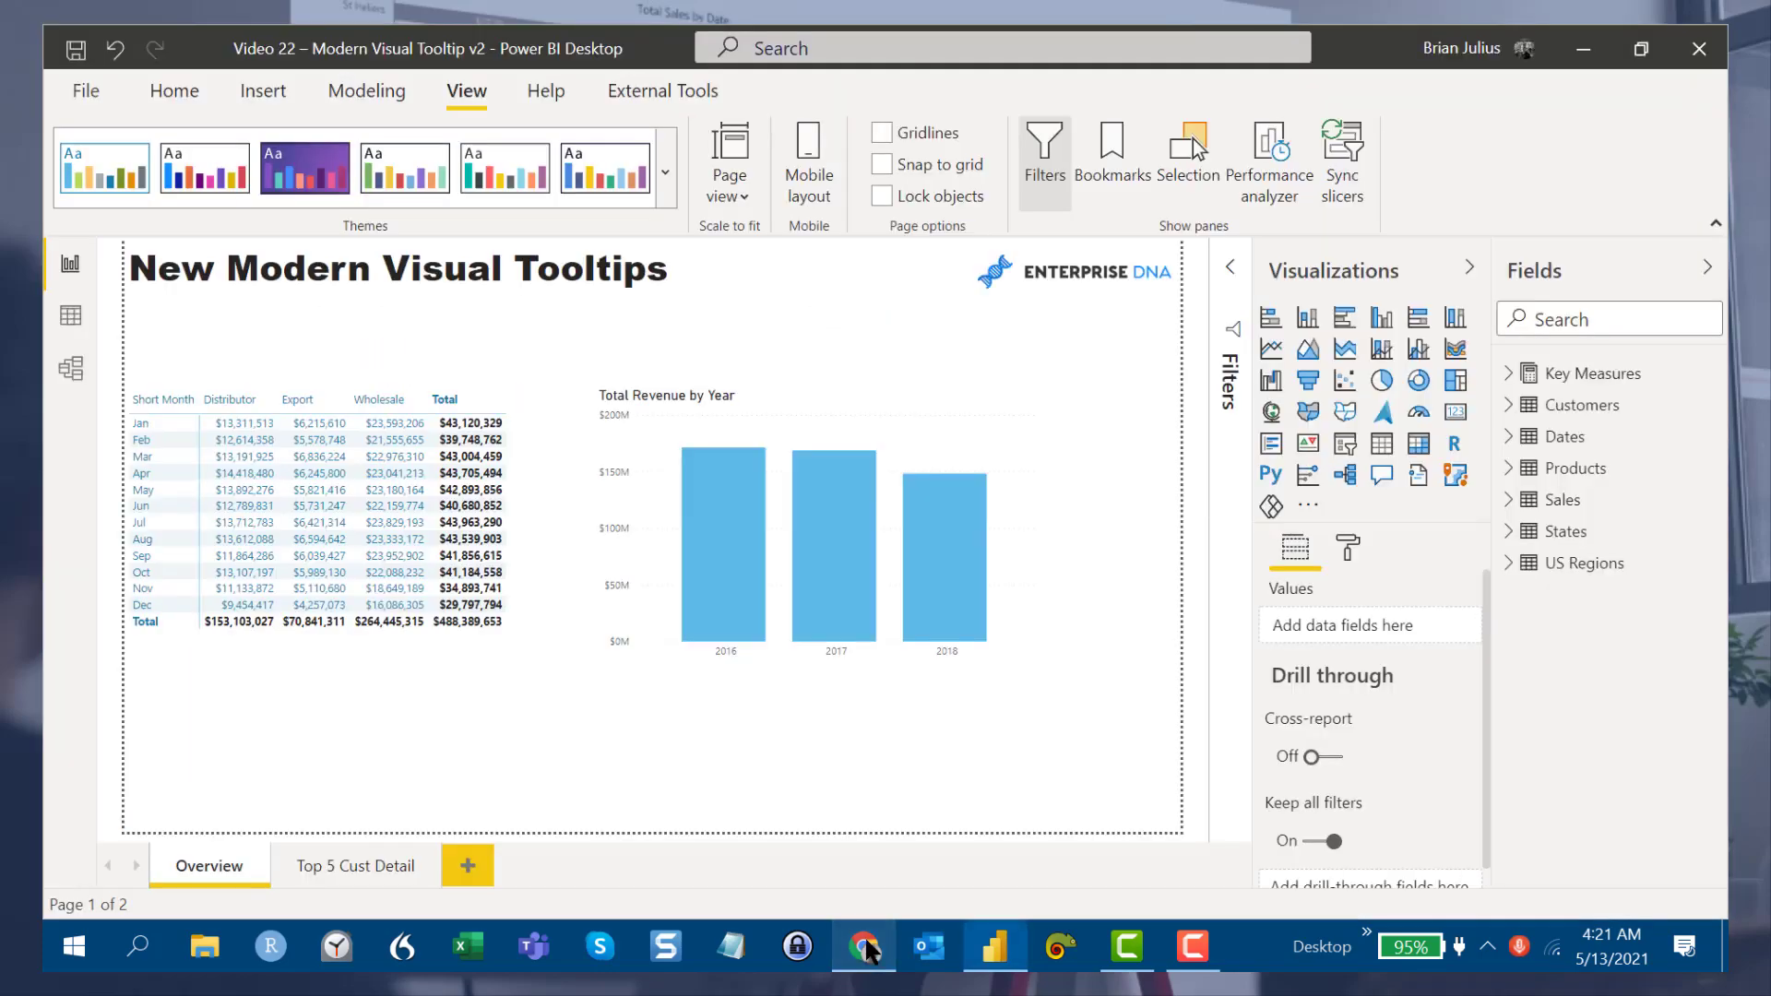